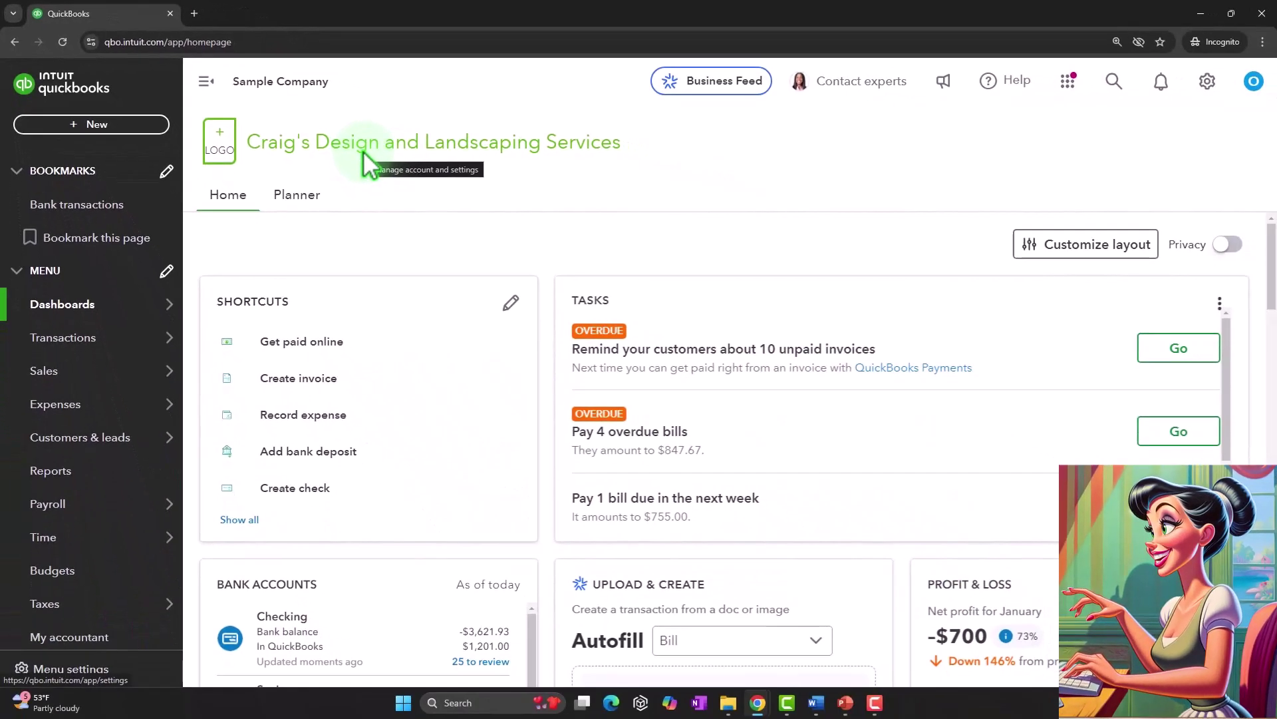
- From the favorite reports, open the Balance Sheet and the Profit and Loss, each in its own new tab
left_click(86, 437)
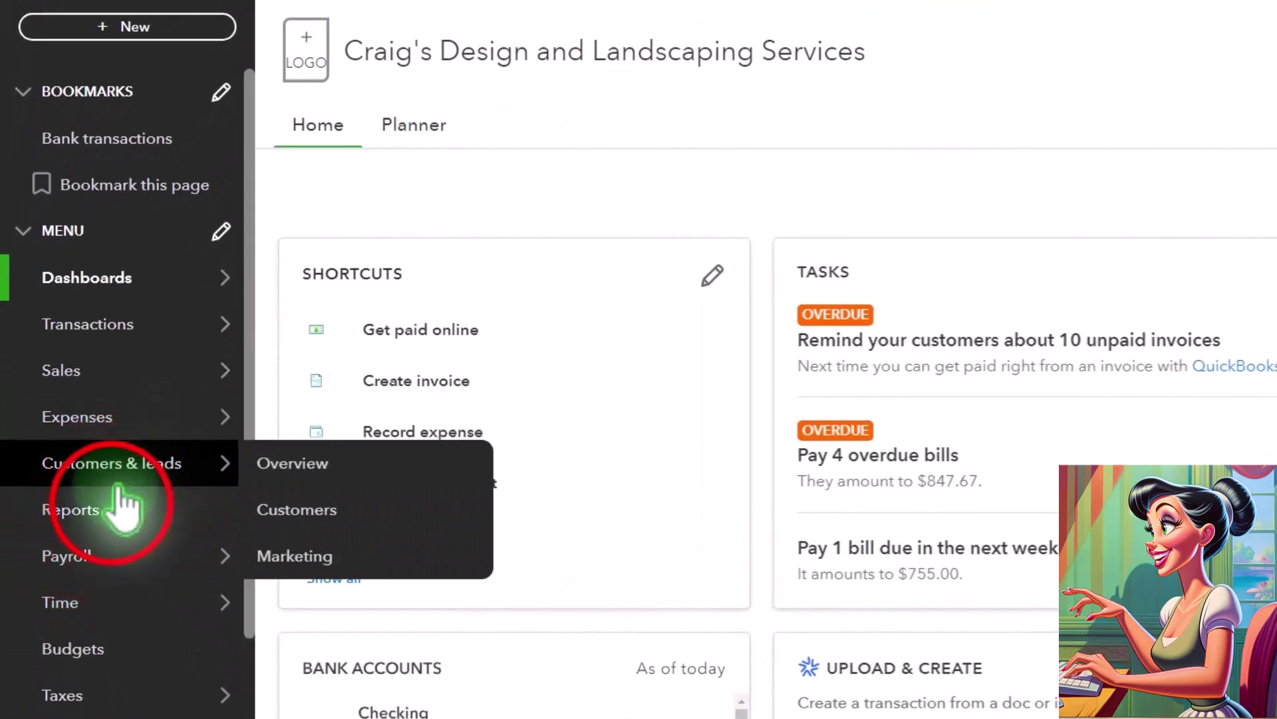
left_click(122, 508)
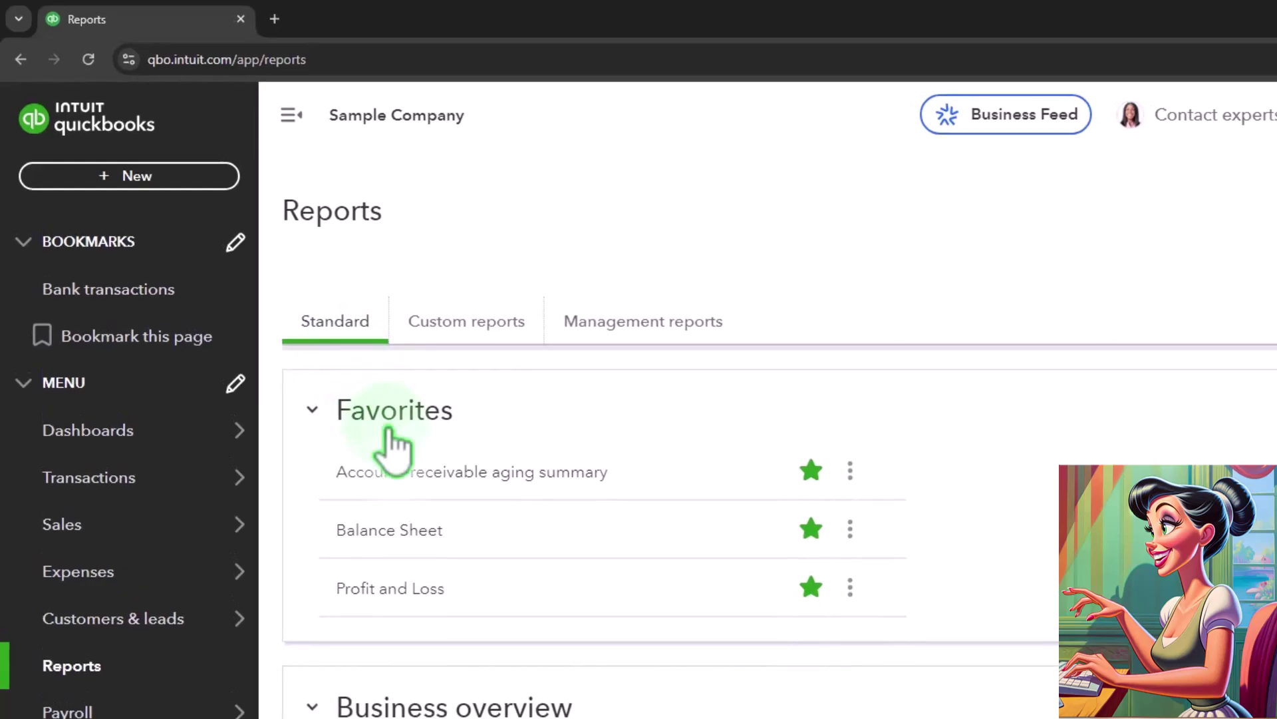
right_click(399, 535)
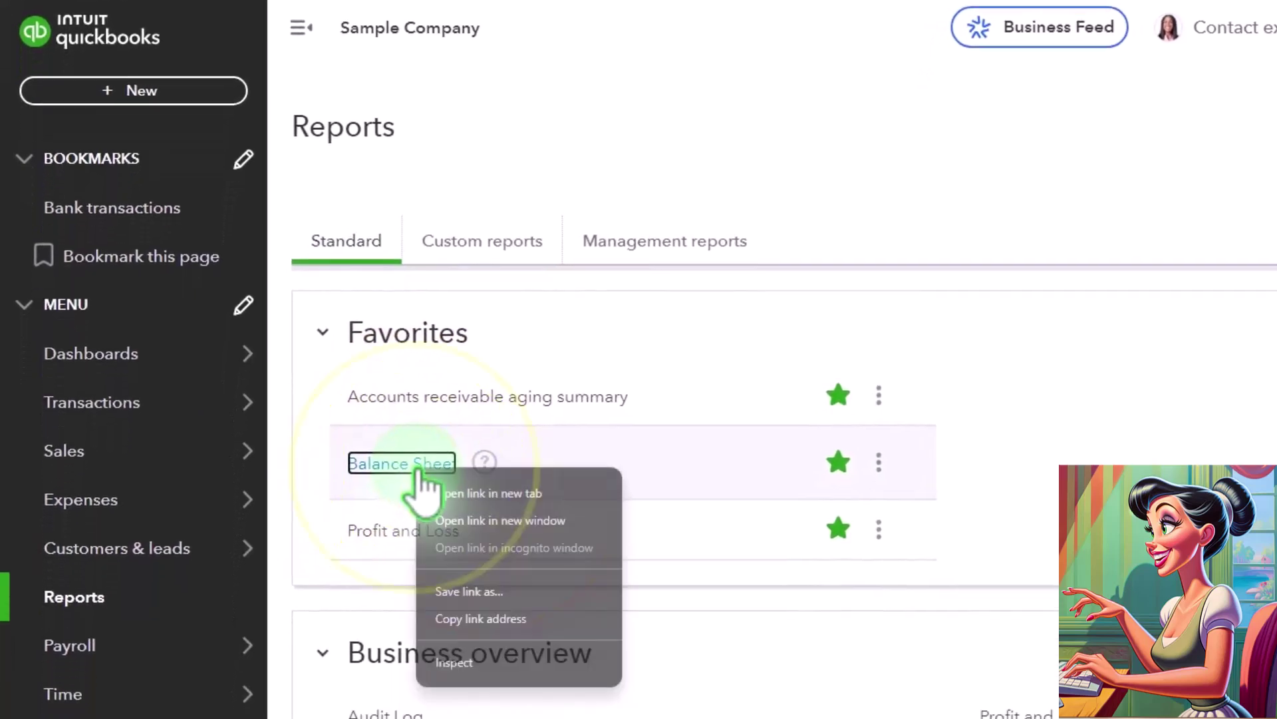
left_click(489, 494)
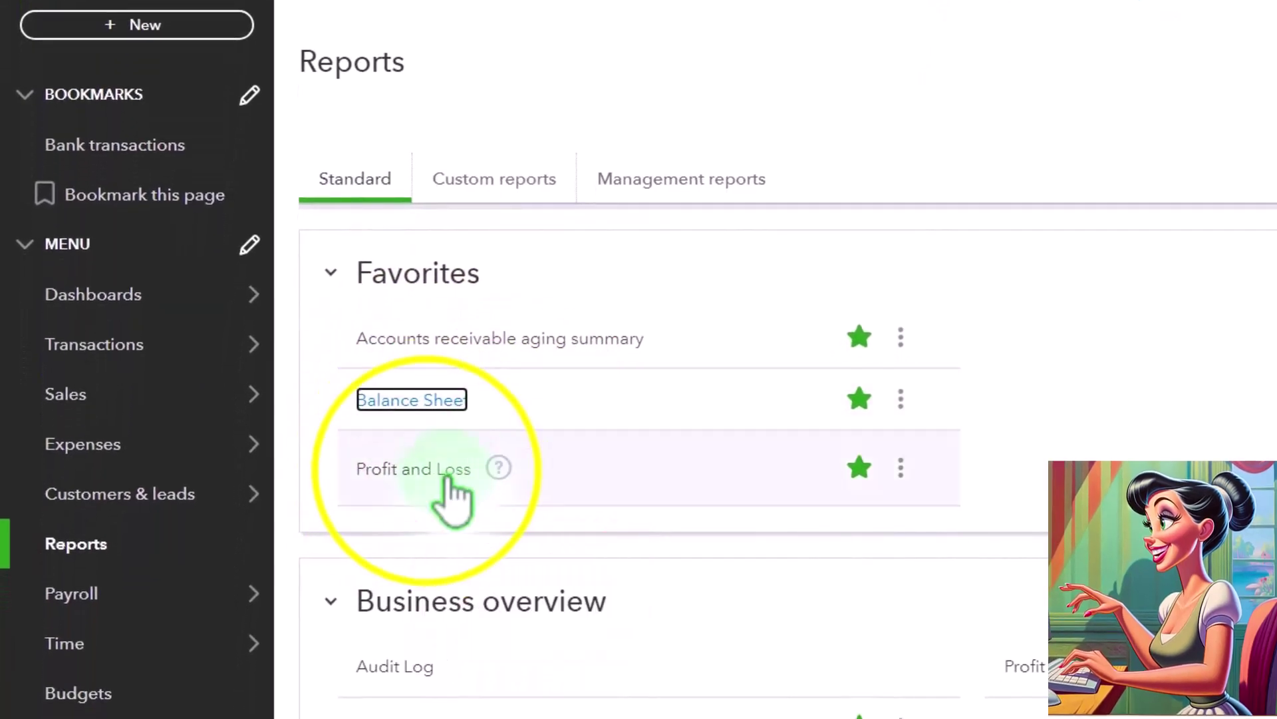
right_click(429, 473)
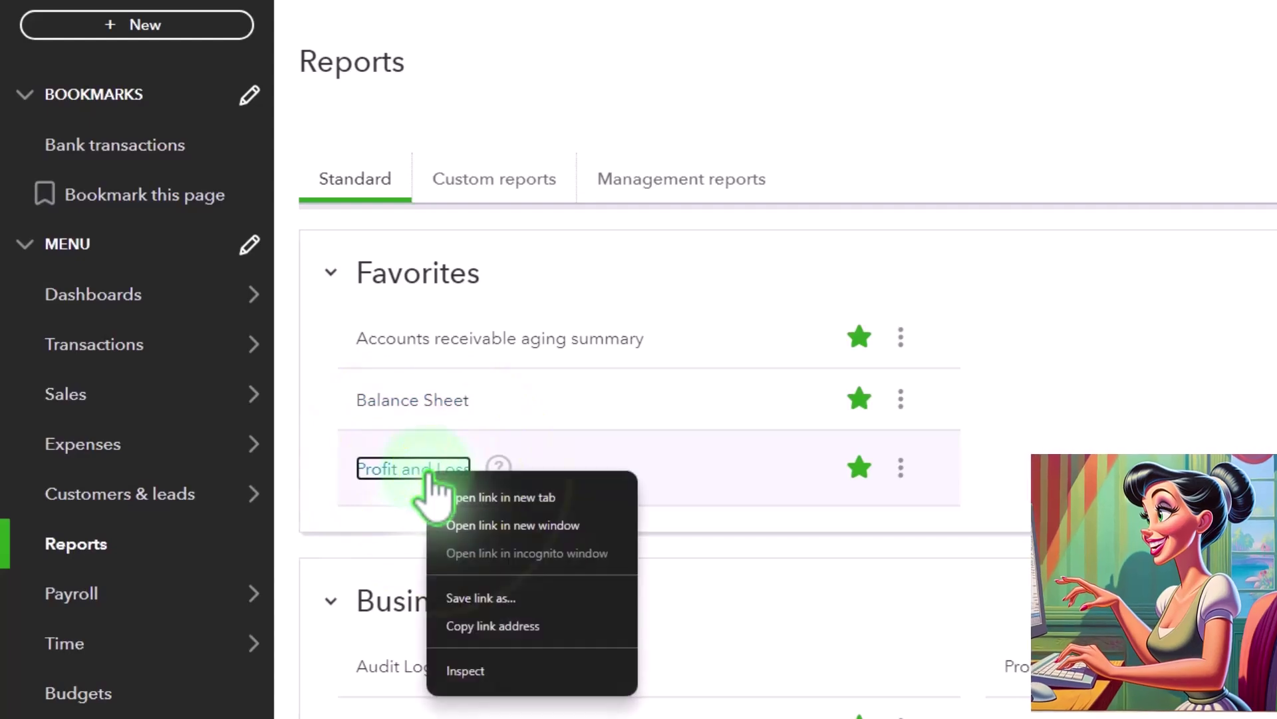
left_click(490, 494)
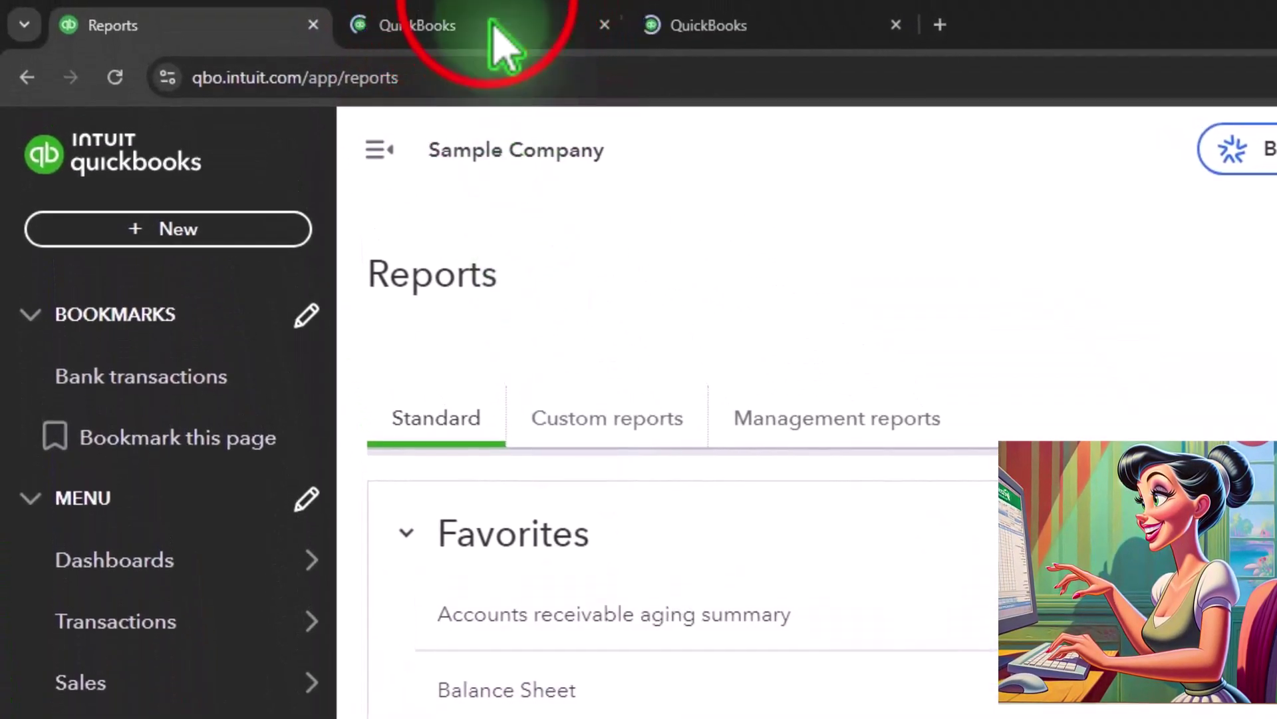
- On the Balance Sheet report, hide the navigation sidebar and set the report period from 01/01/2024 to 12/31/2025
left_click(496, 23)
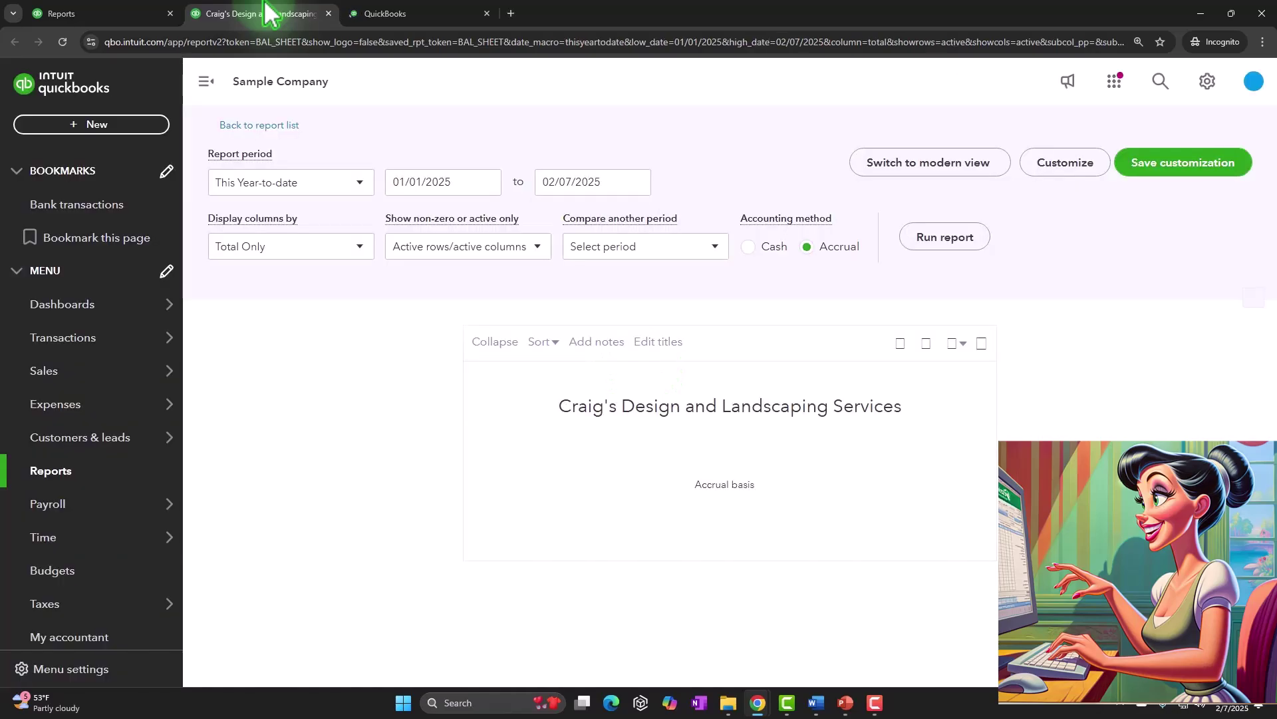
left_click(206, 81)
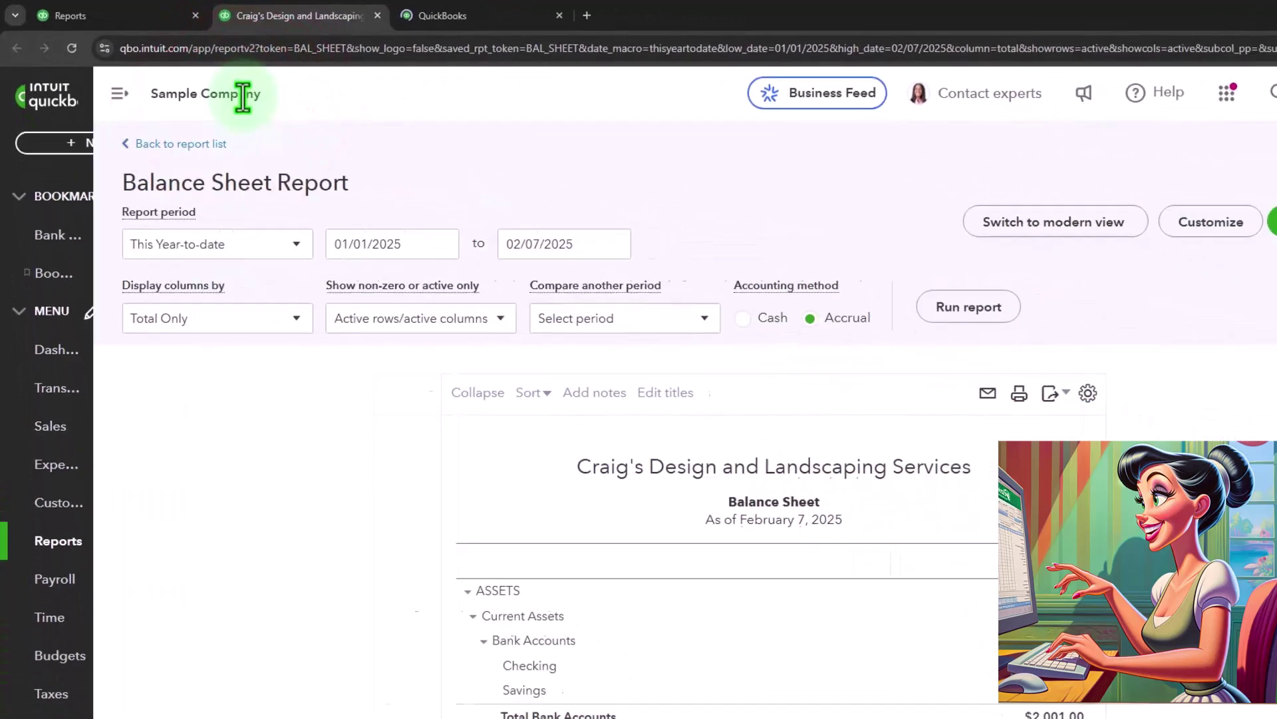
left_click(420, 245)
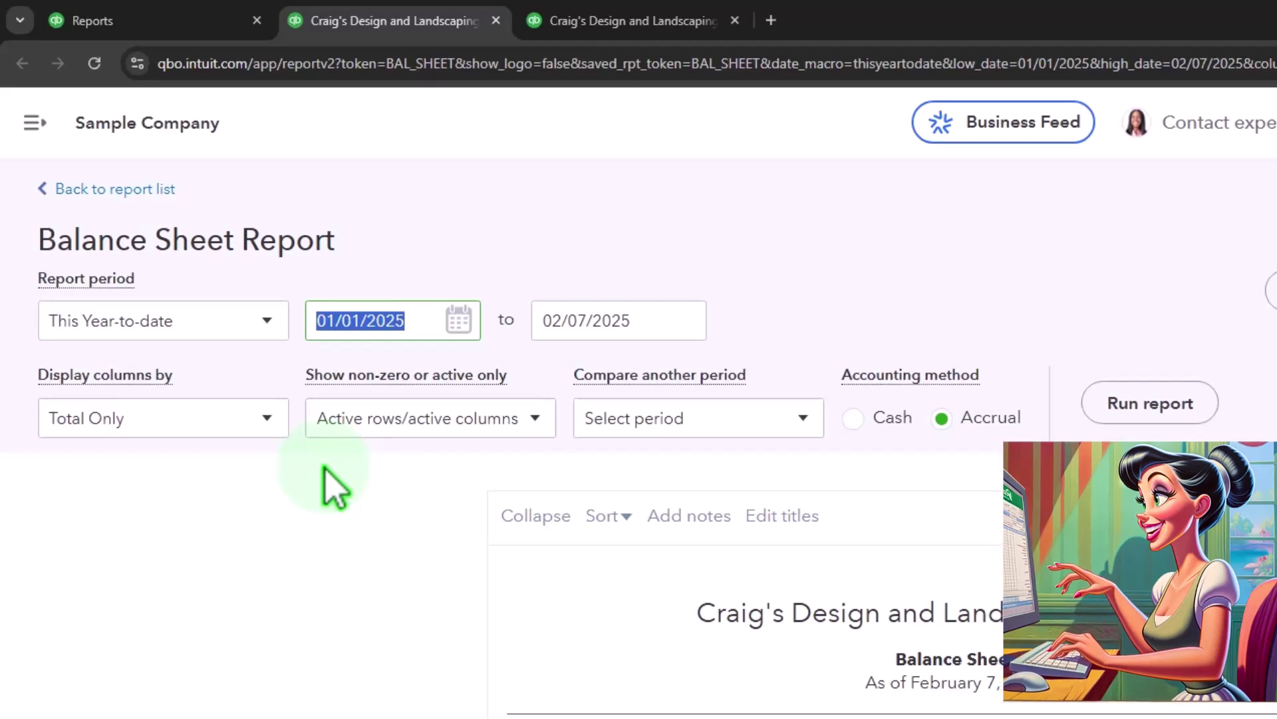
type("010124")
key("Tab")
type("1")
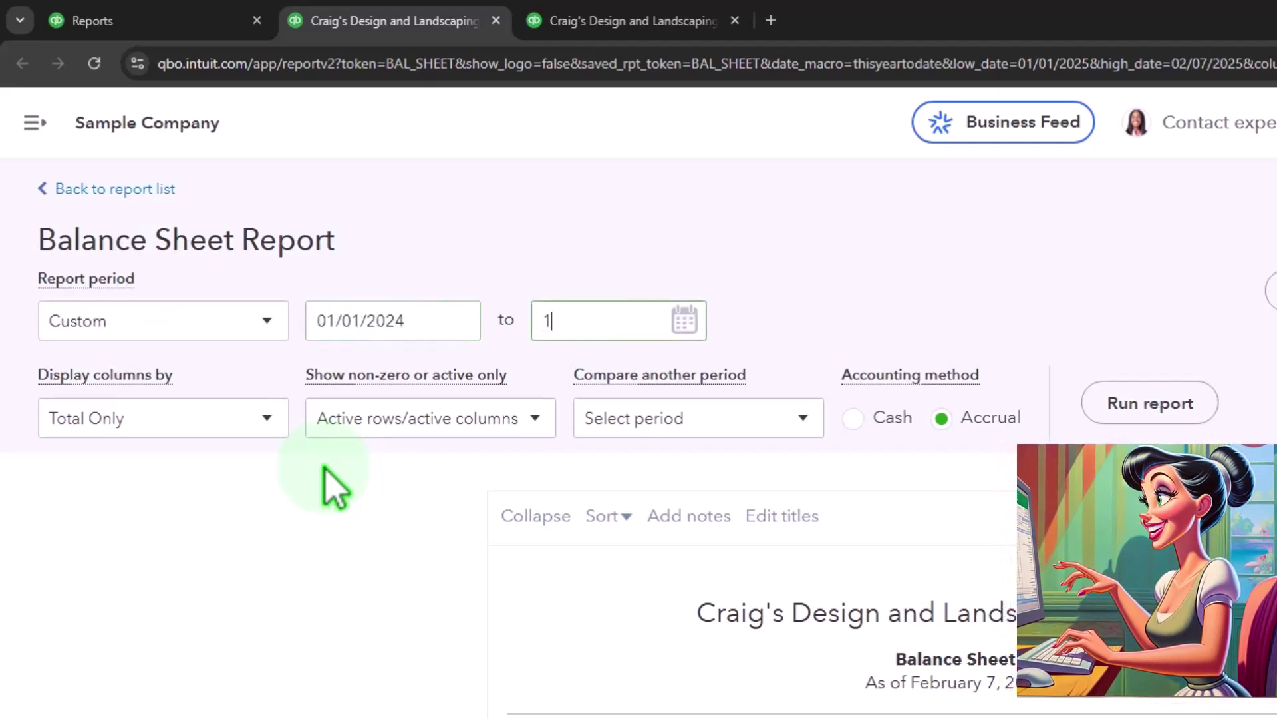
type("2/31/2025")
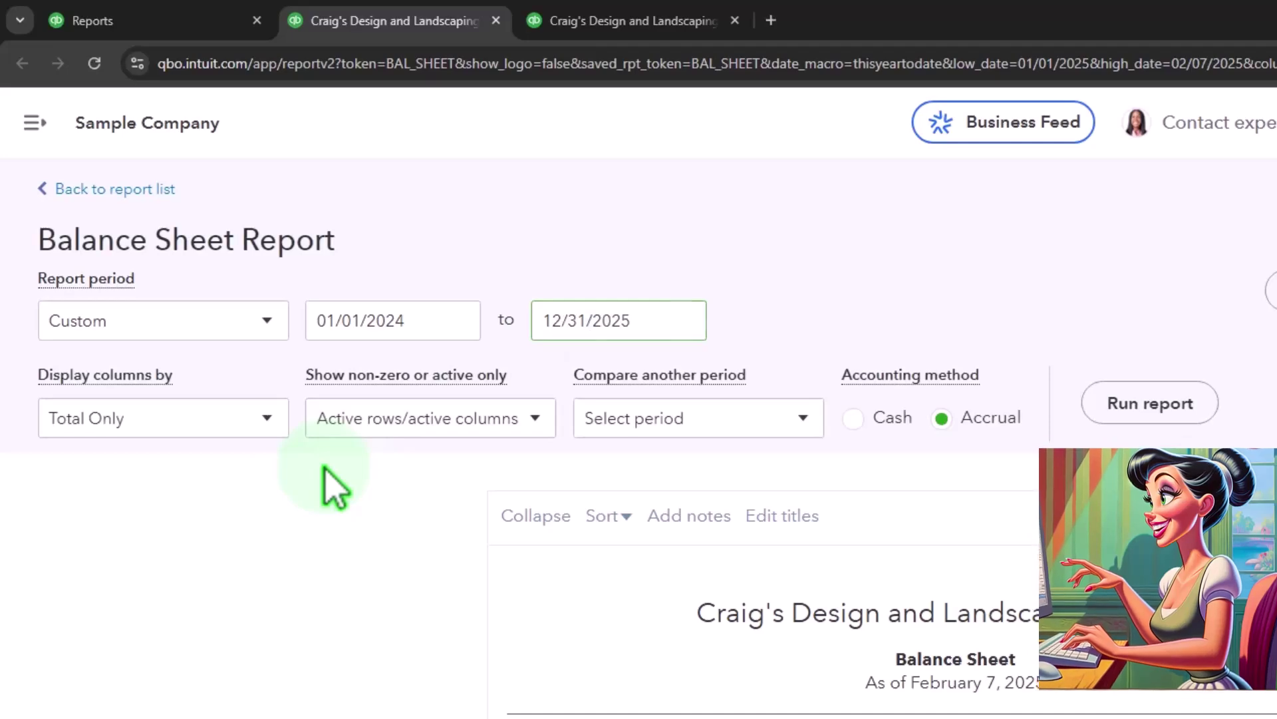
- Display the Balance Sheet columns by Years and run the report
left_click(251, 422)
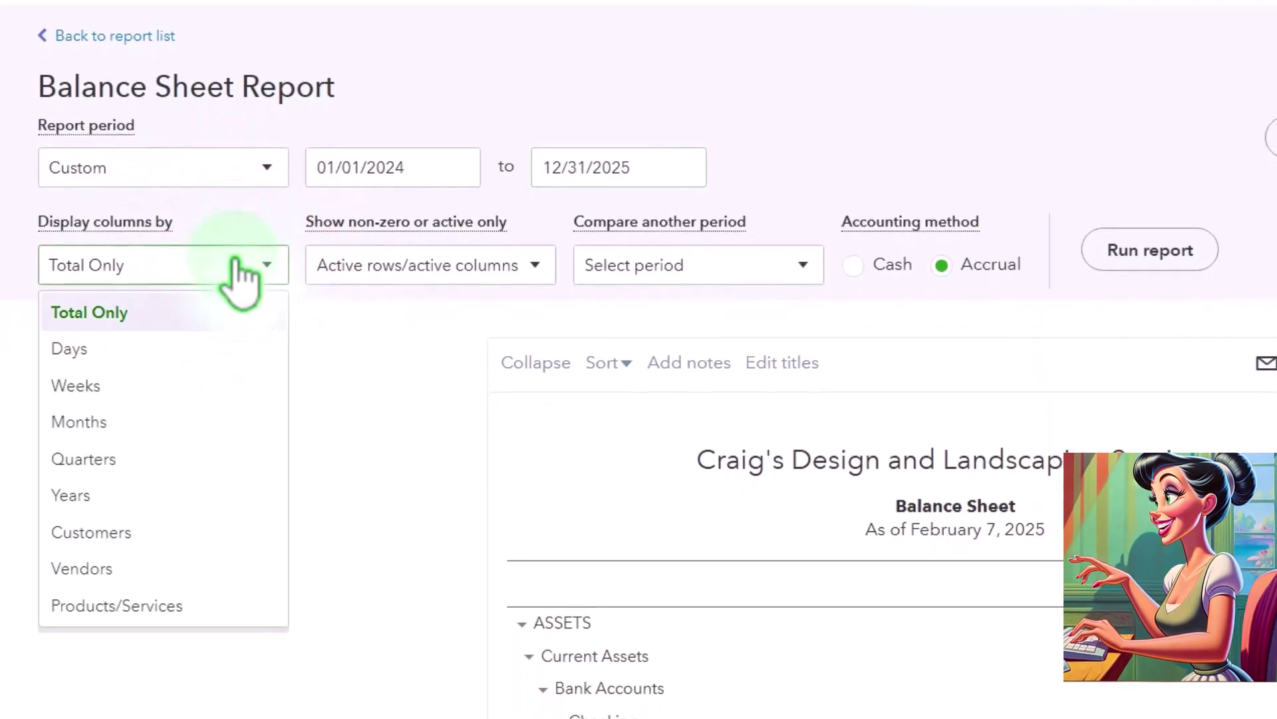
left_click(208, 500)
left_click(1102, 263)
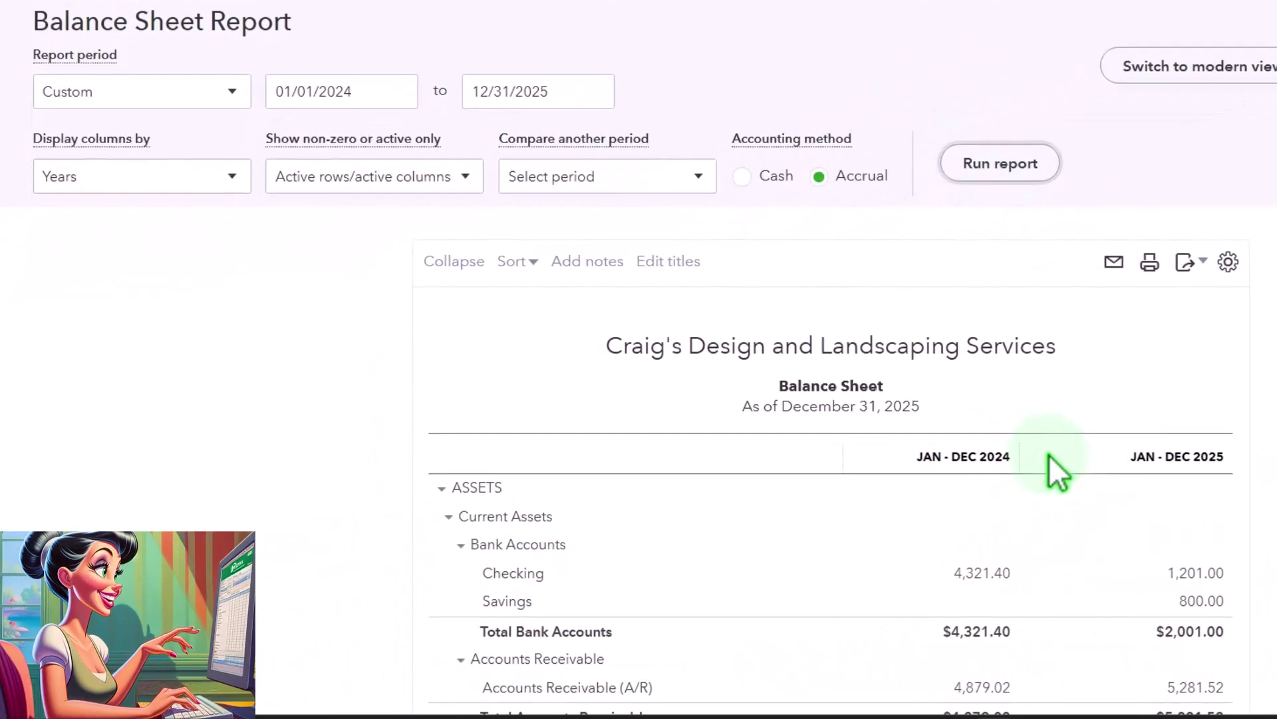
- On the Profit and Loss report, hide the navigation sidebar and set the report period from 01/01/2024 to 12/31/2025
left_click(679, 34)
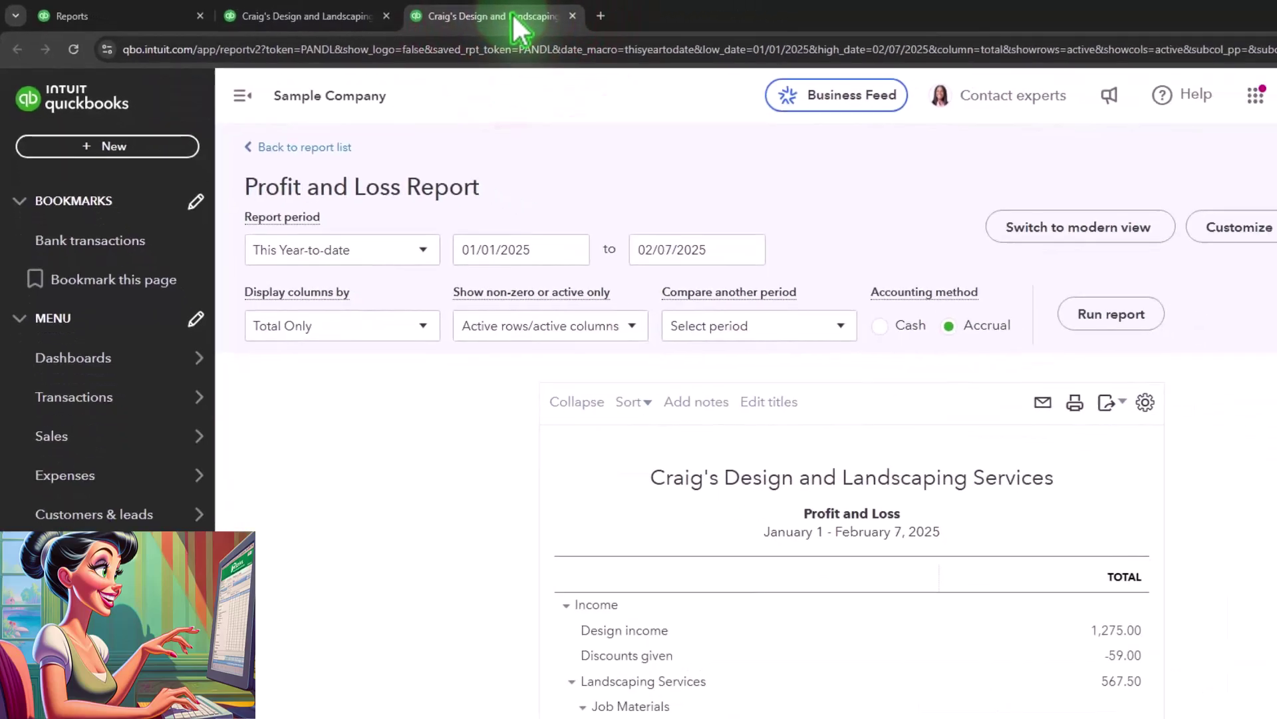
left_click(248, 97)
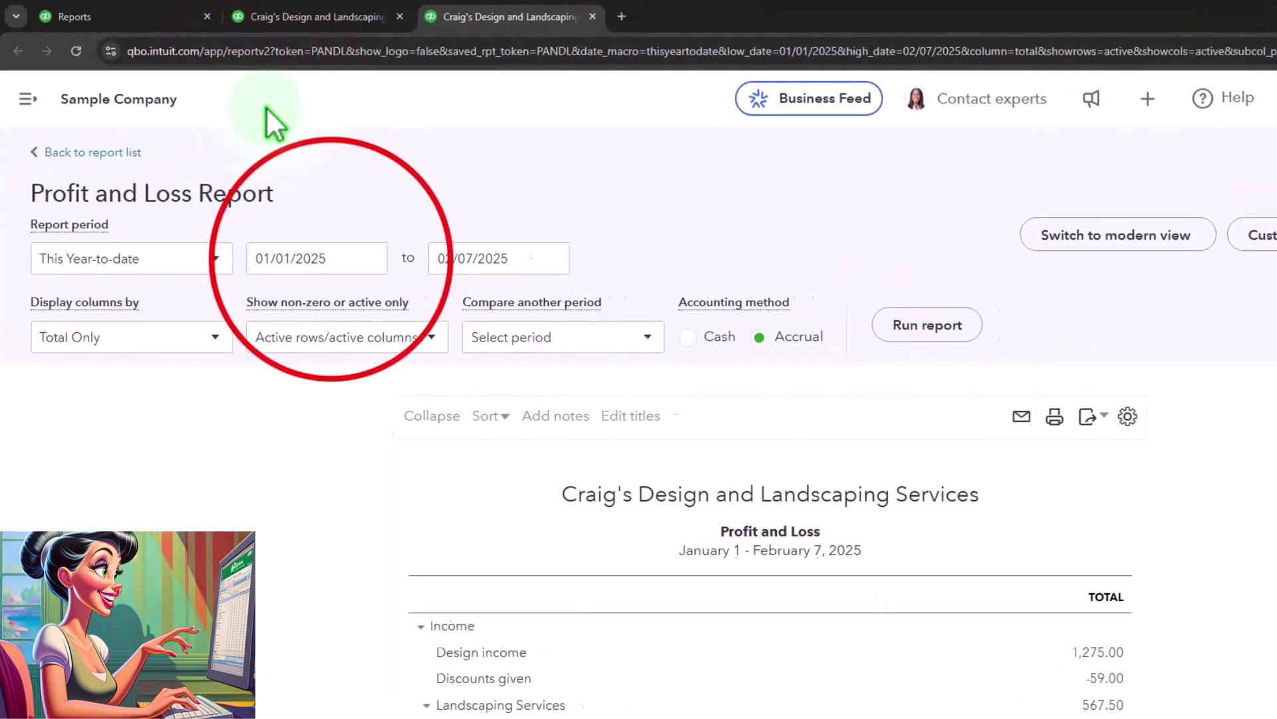
left_click(325, 257)
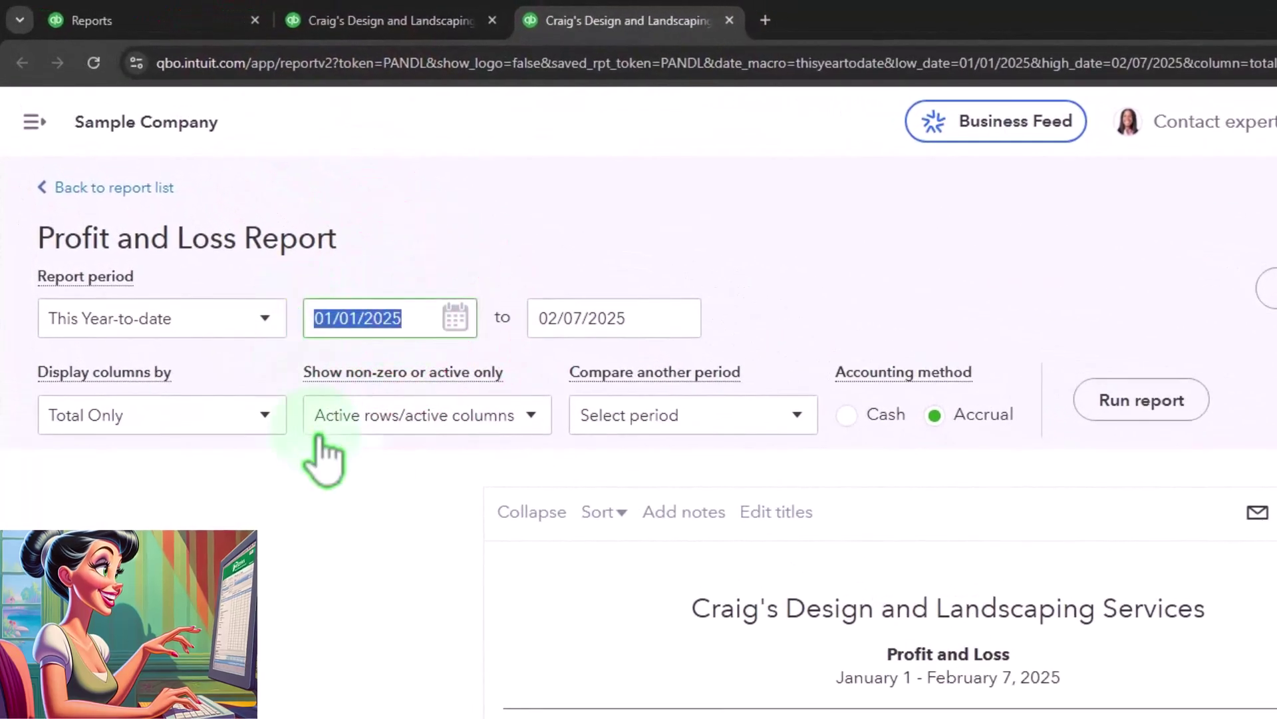
type("01")
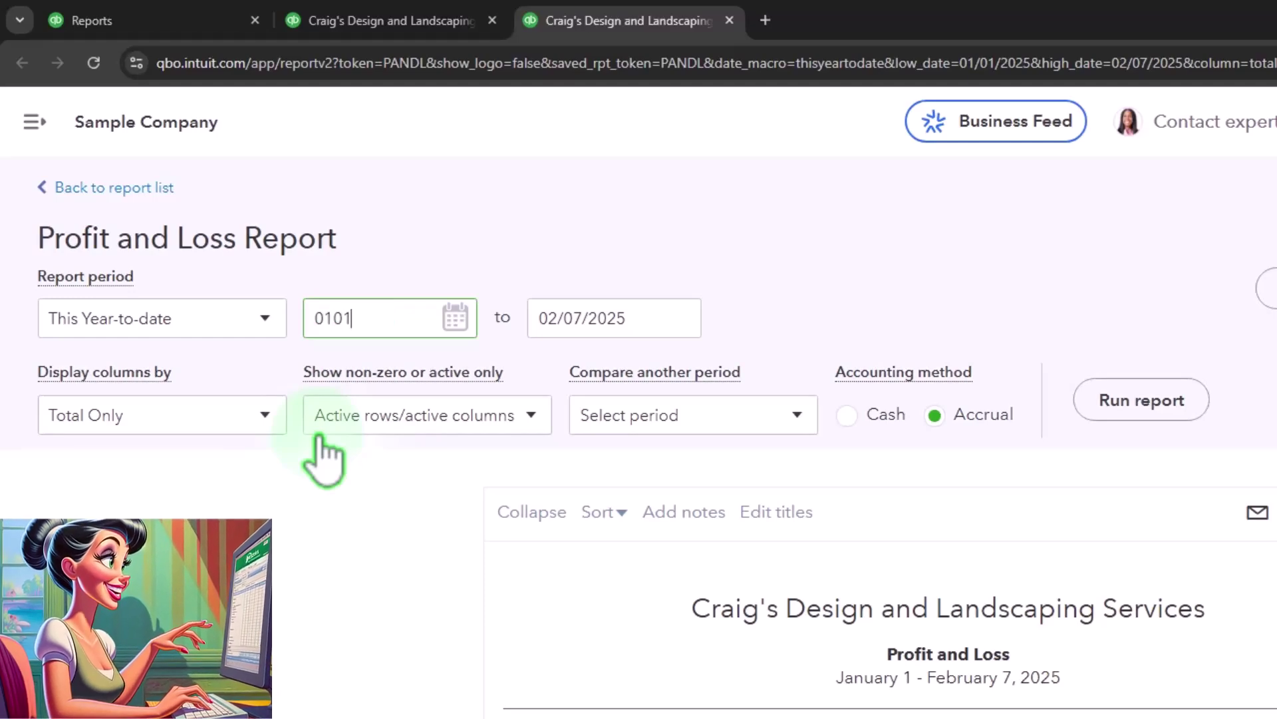
type("/01/2024")
key("Tab")
type("12/31/")
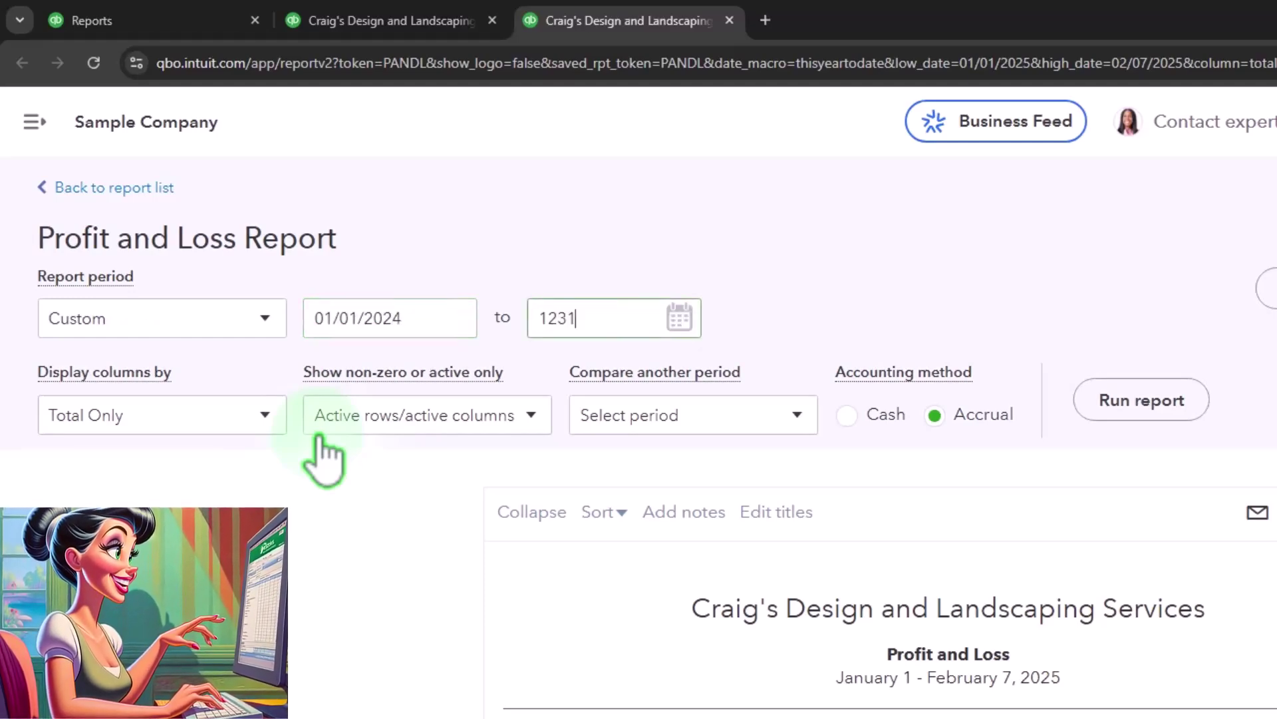
type("2025")
key("Tab")
- Display the Profit and Loss columns by Years and run the report
left_click(266, 416)
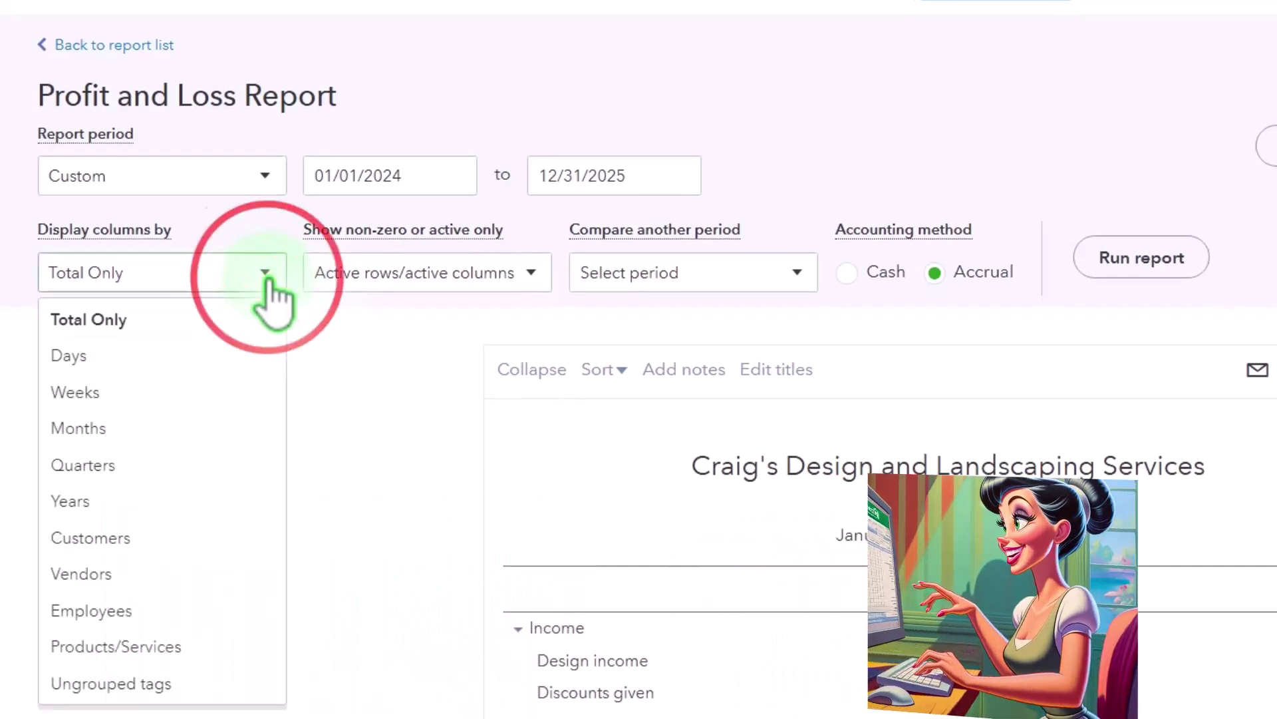
left_click(210, 501)
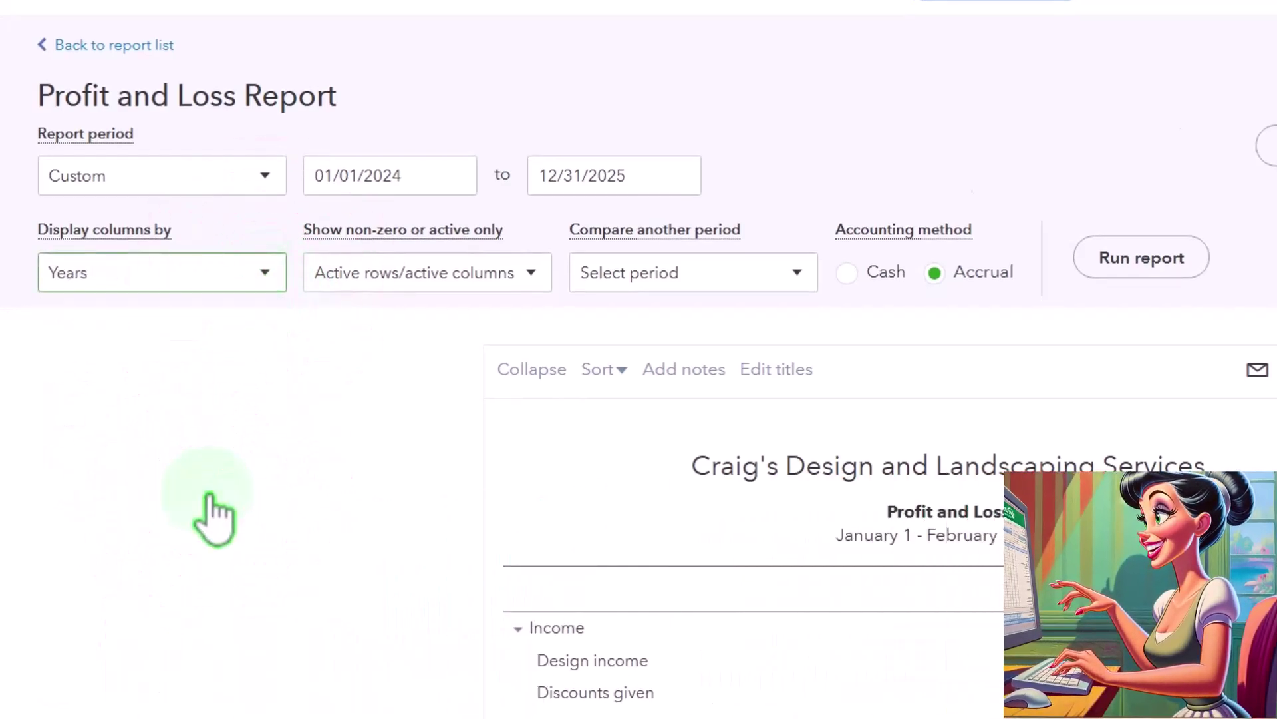
left_click(1140, 258)
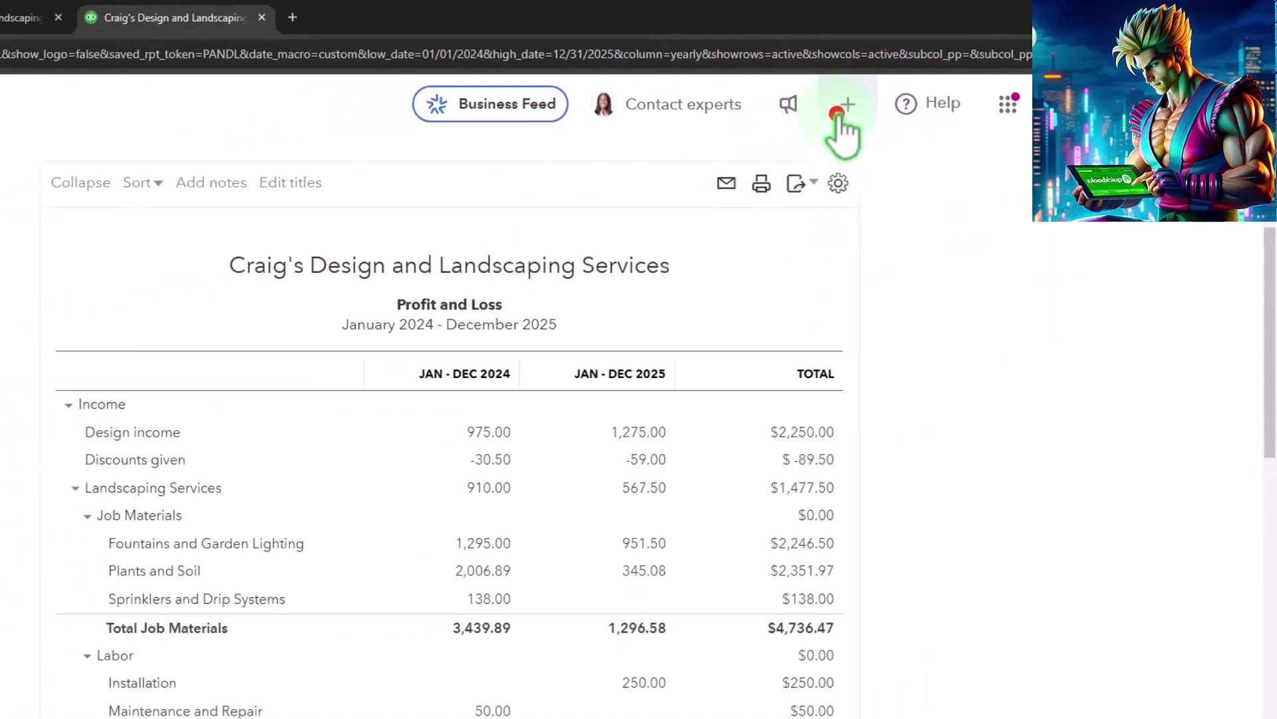
- Review the transaction forms that can be created for customers, vendors, team and other, and close the list
left_click(837, 113)
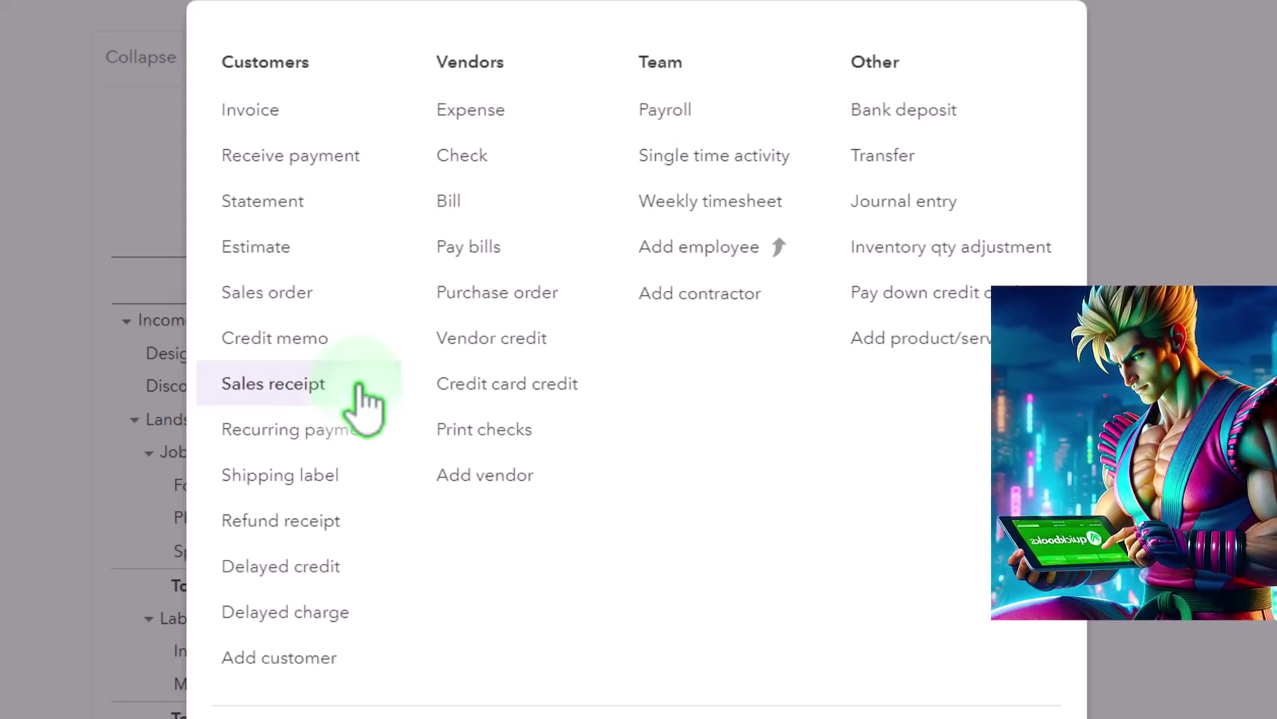
left_click(10, 406)
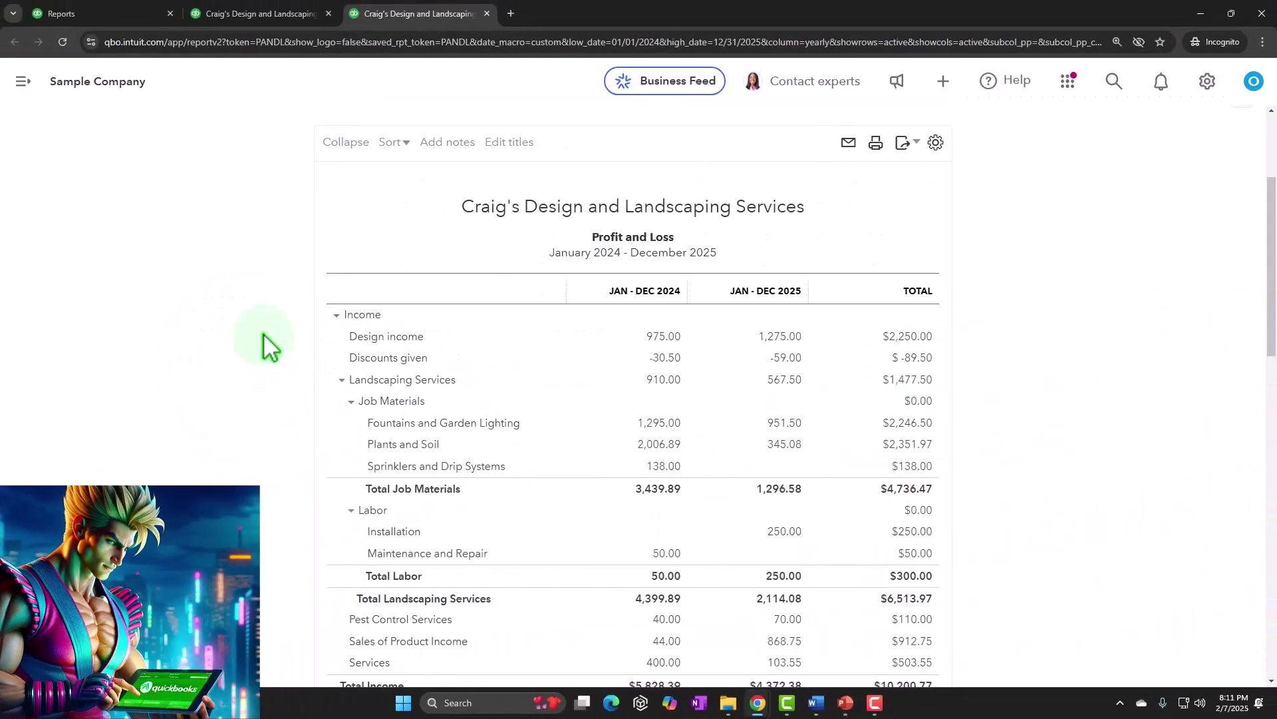
- Collapse the Income section of the Profit and Loss to view its yearly totals, and expand it again
scroll(262, 332, "down", 1)
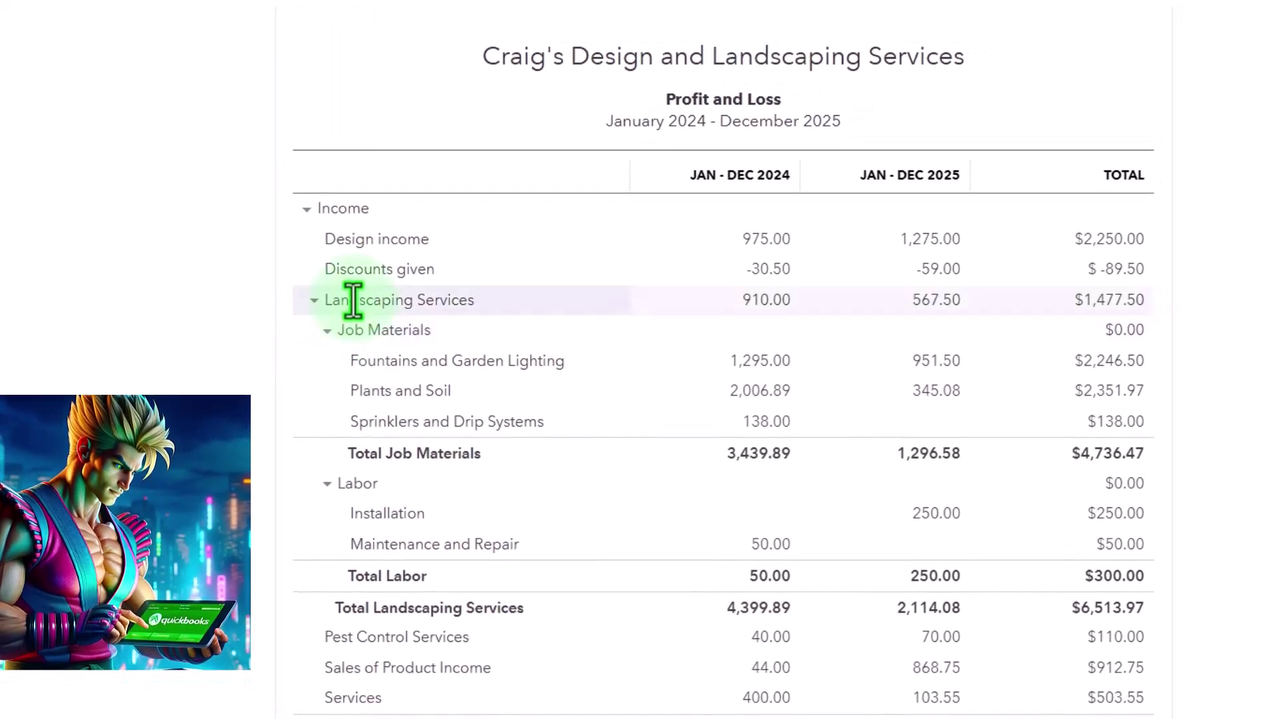
left_click(307, 210)
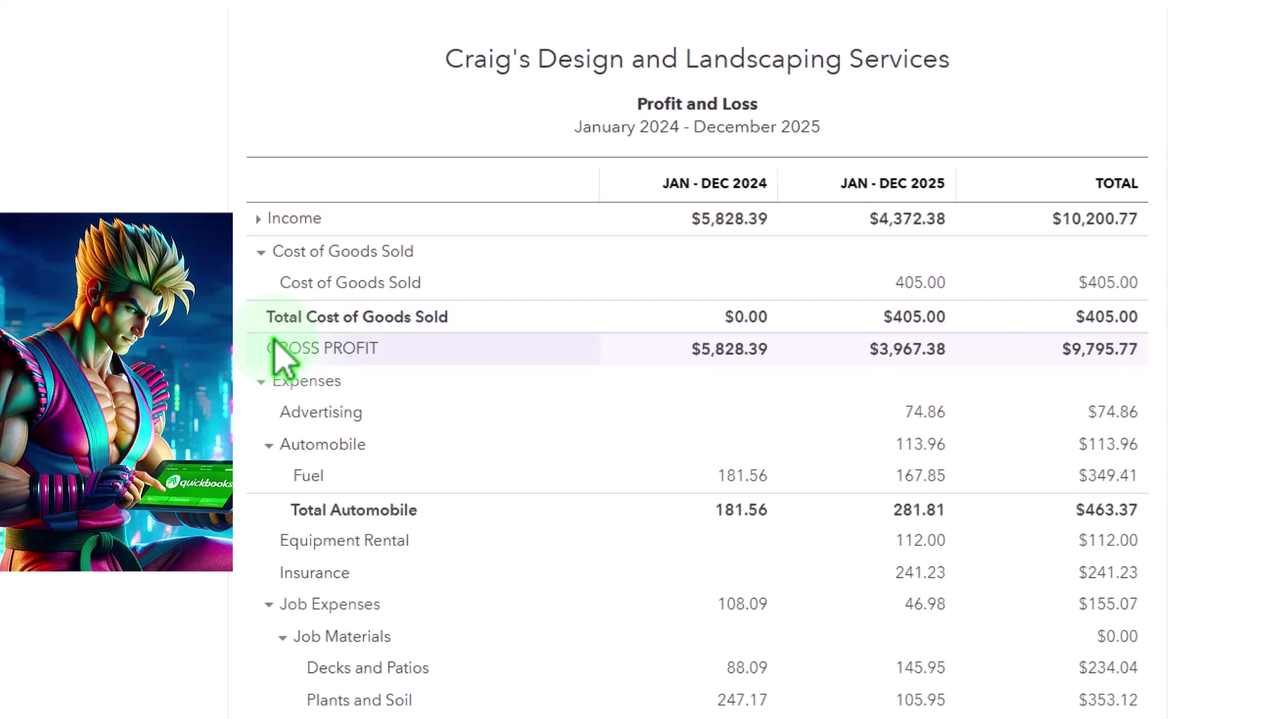
left_click(258, 220)
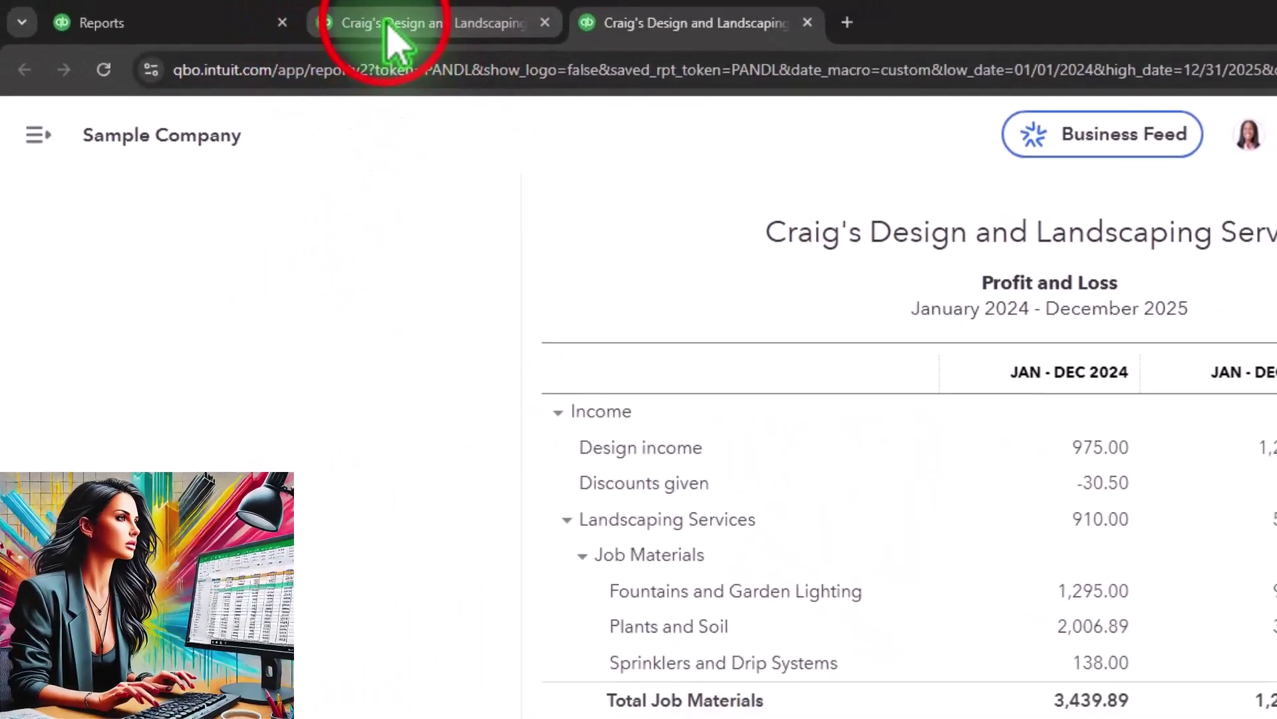
- On the Balance Sheet, examine the transactions behind the 2024 Accounts Receivable (A/R) amount and return to the summary report
left_click(415, 27)
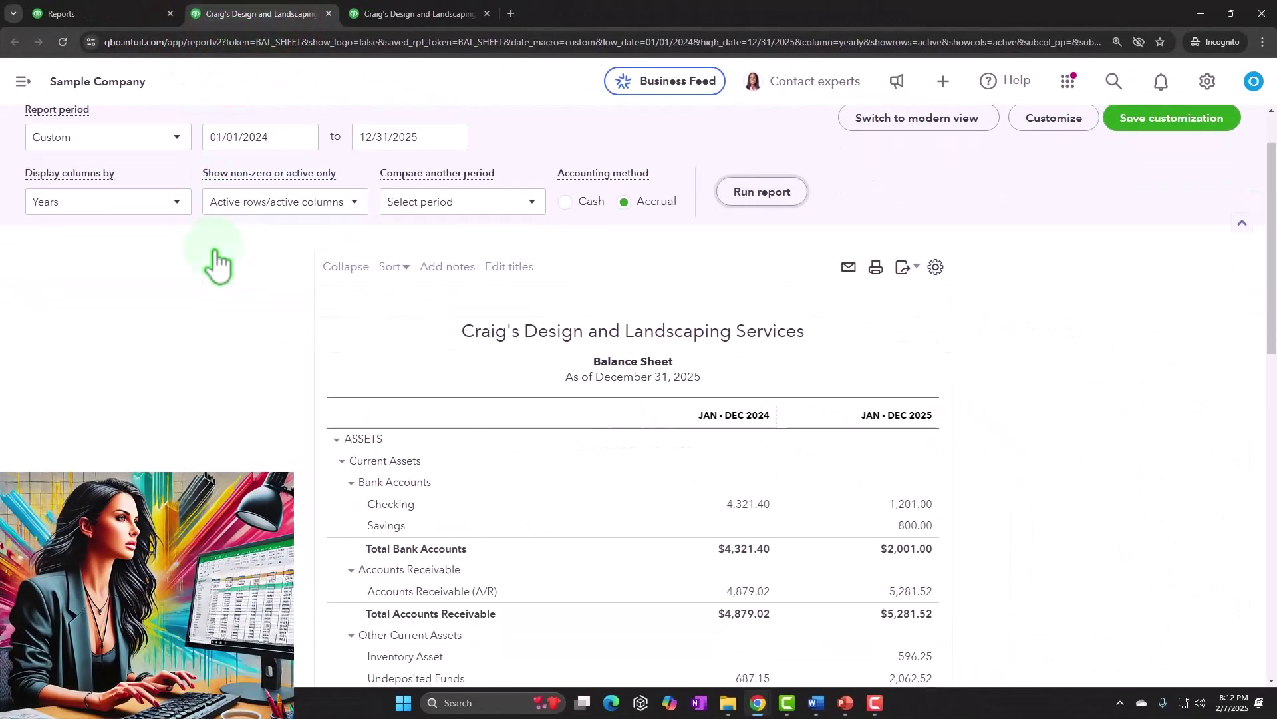
scroll(216, 263, "down", 7)
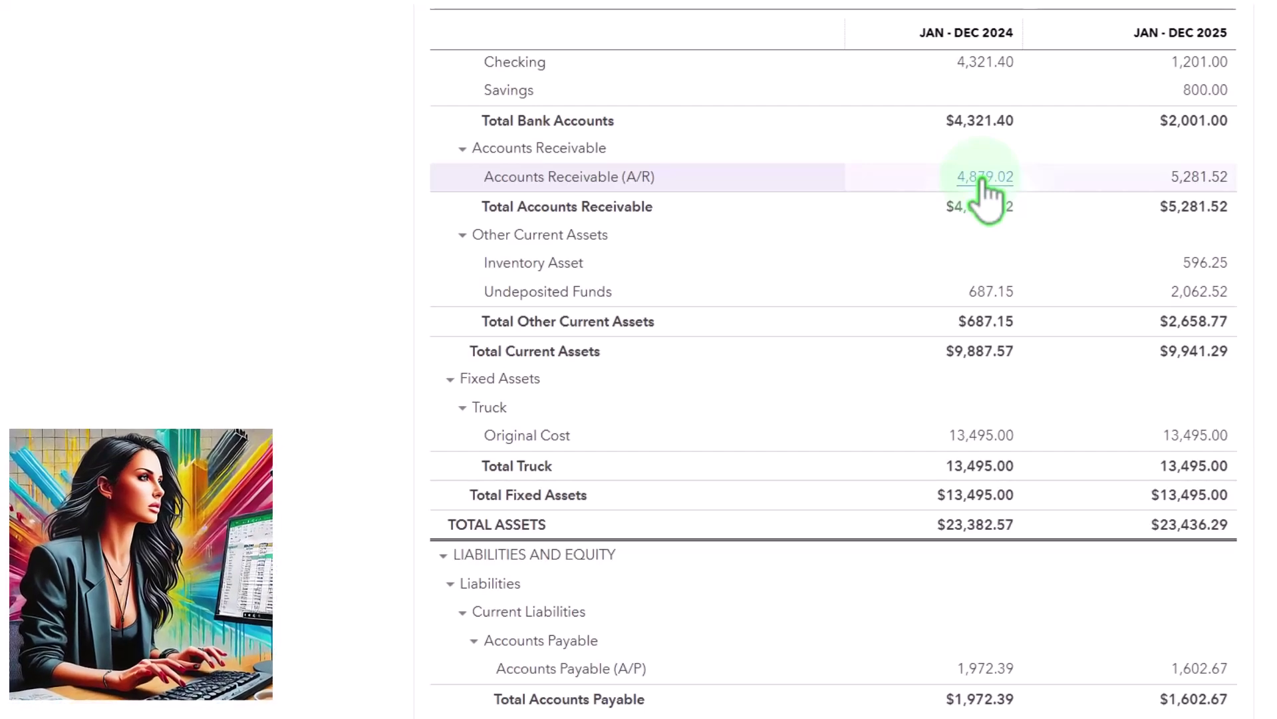
left_click(982, 180)
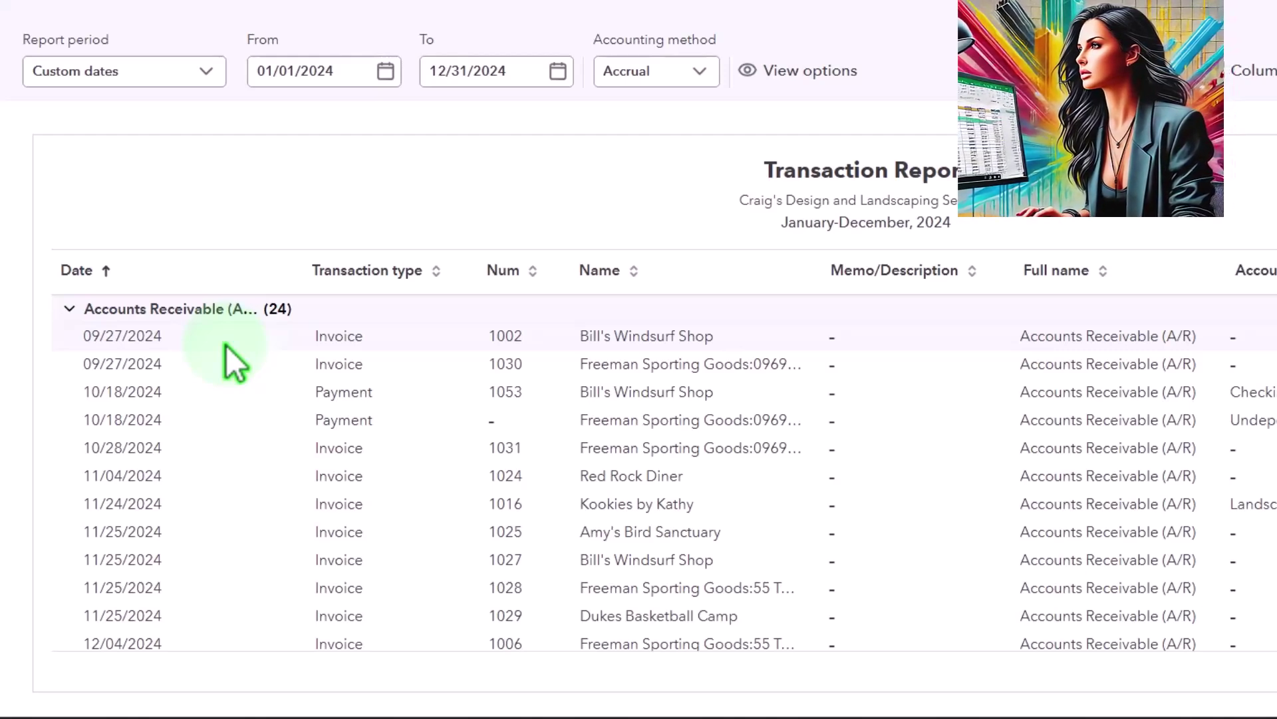
left_click(181, 229)
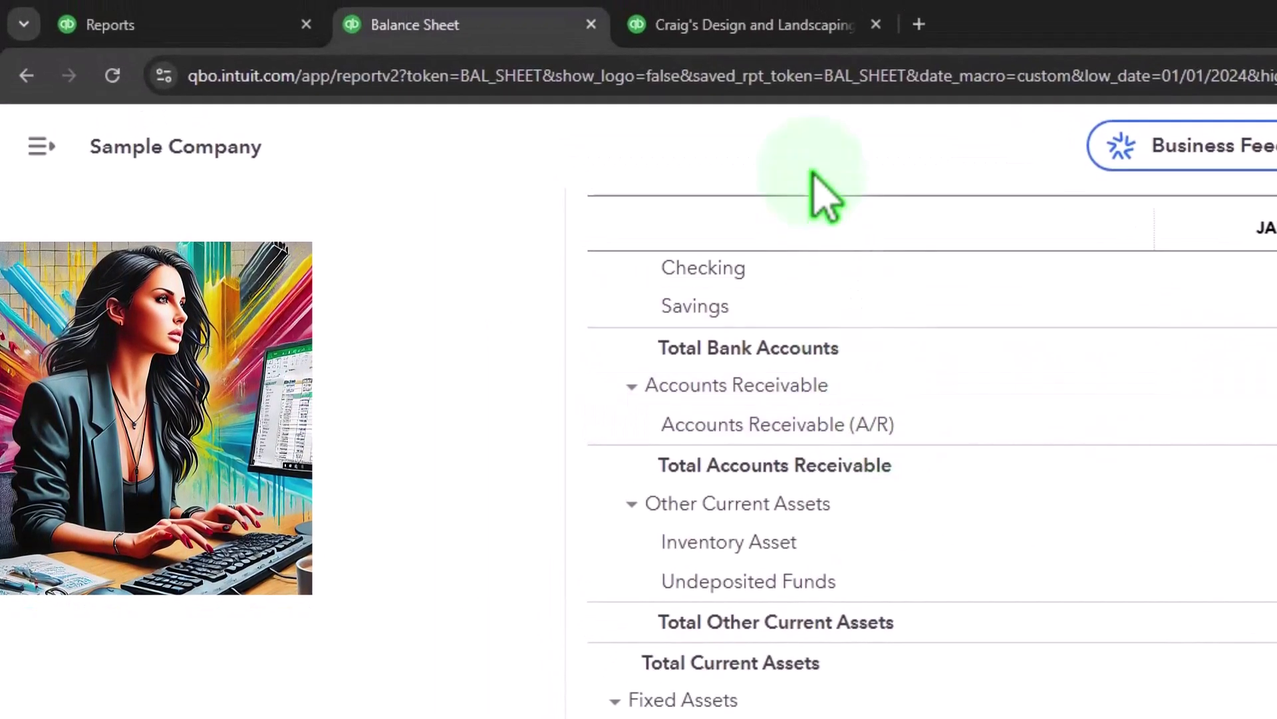
- On the Profit and Loss, examine the transactions behind the 2024 Design income amount and return to the summary report
left_click(761, 18)
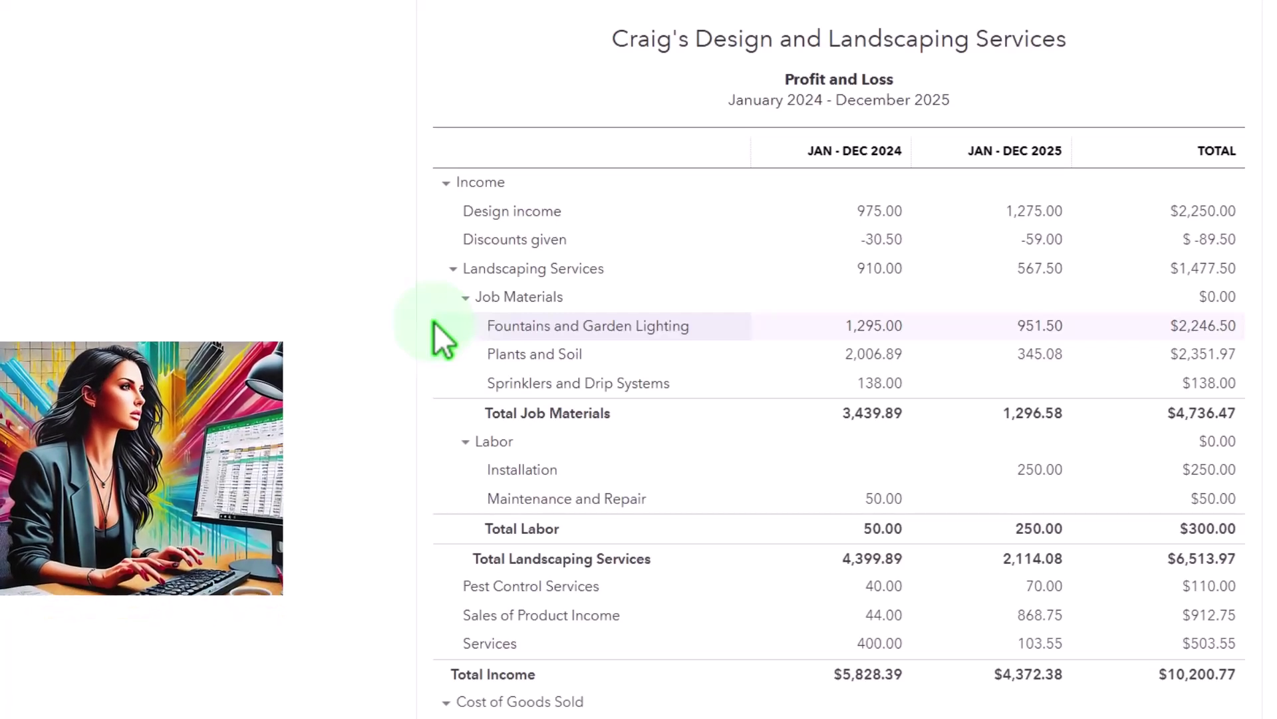
left_click(878, 219)
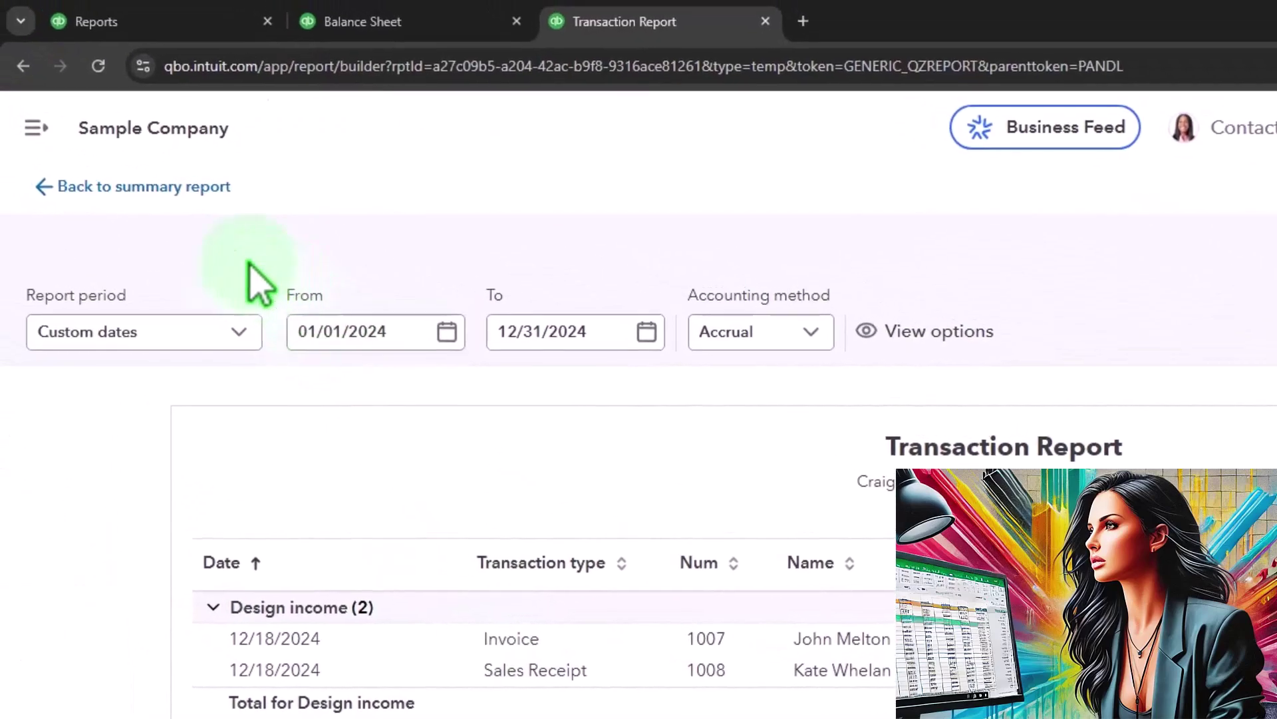
left_click(136, 190)
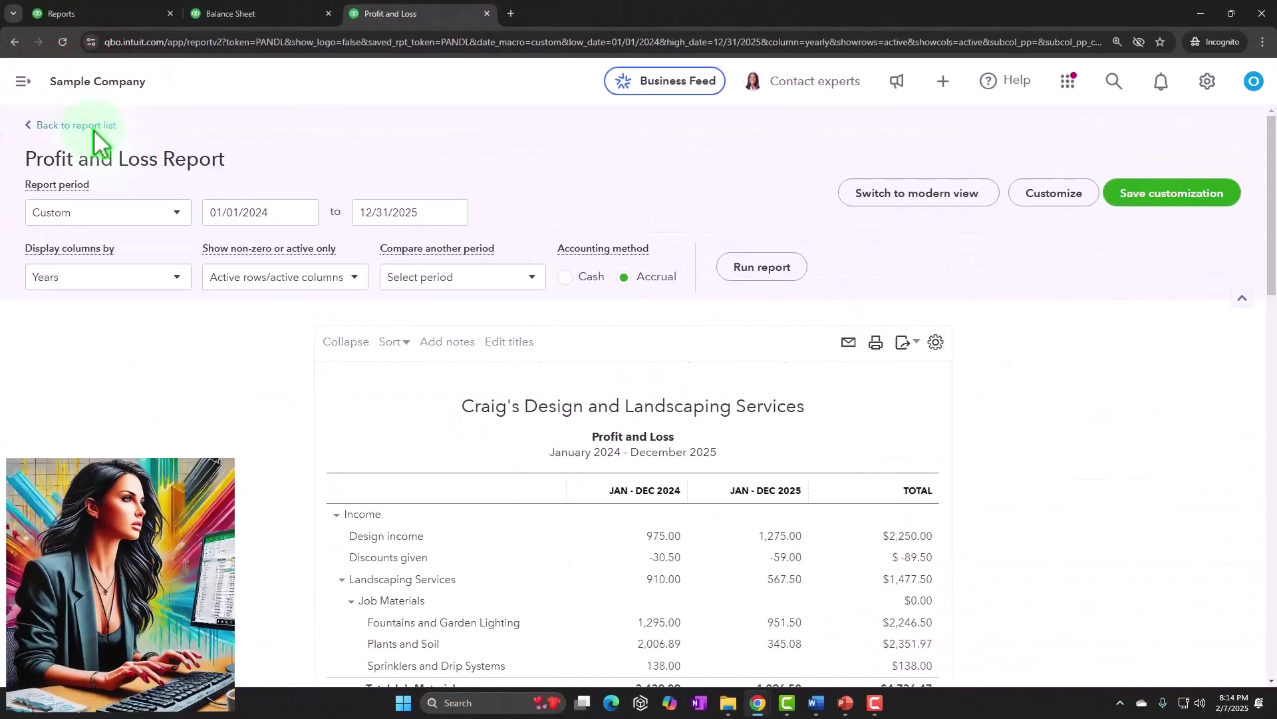
- Collapse the Income section of the Profit and Loss report
scroll(362, 469, "down", 4)
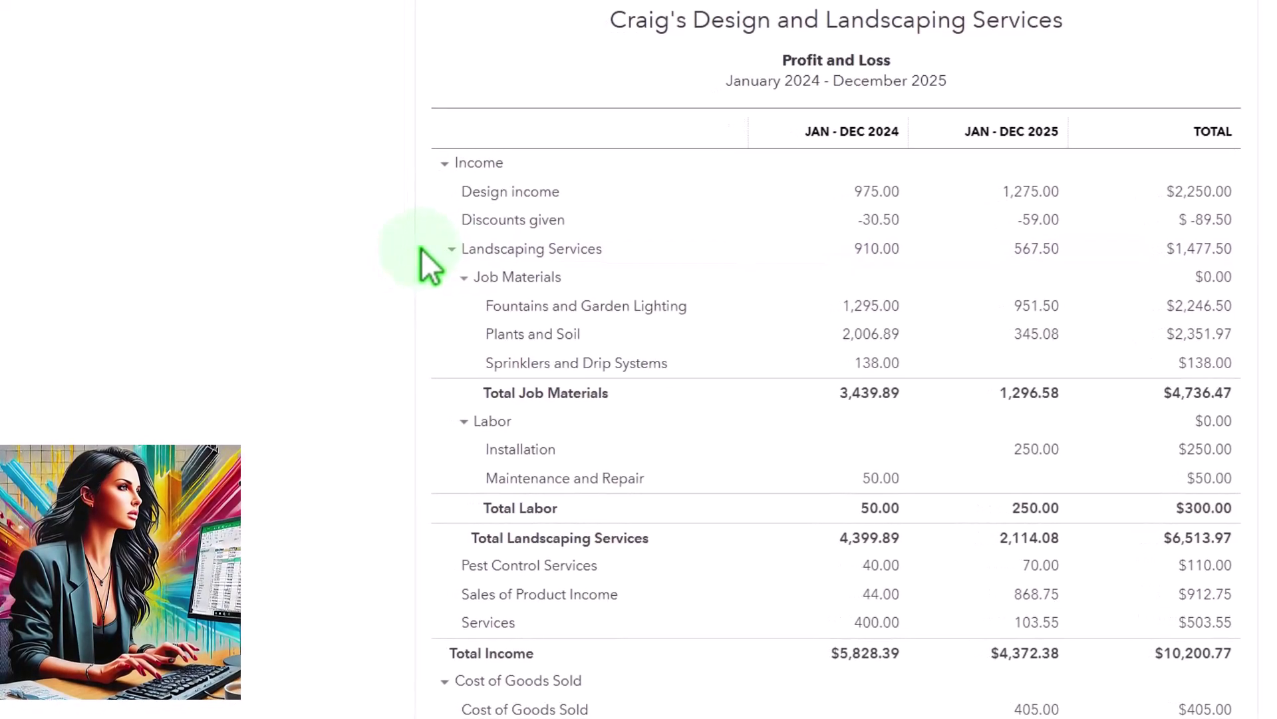
left_click(433, 173)
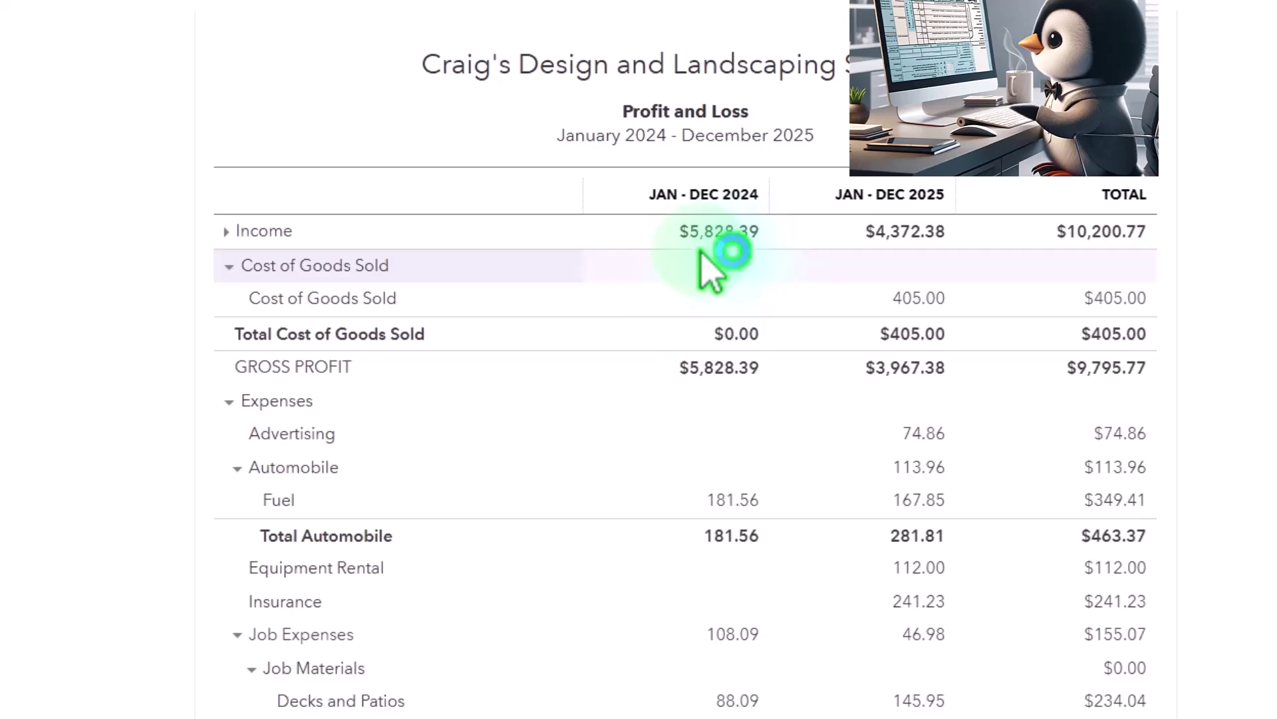
- Return to the Reports list and look through the reports in the Sales and customers section
left_click(306, 23)
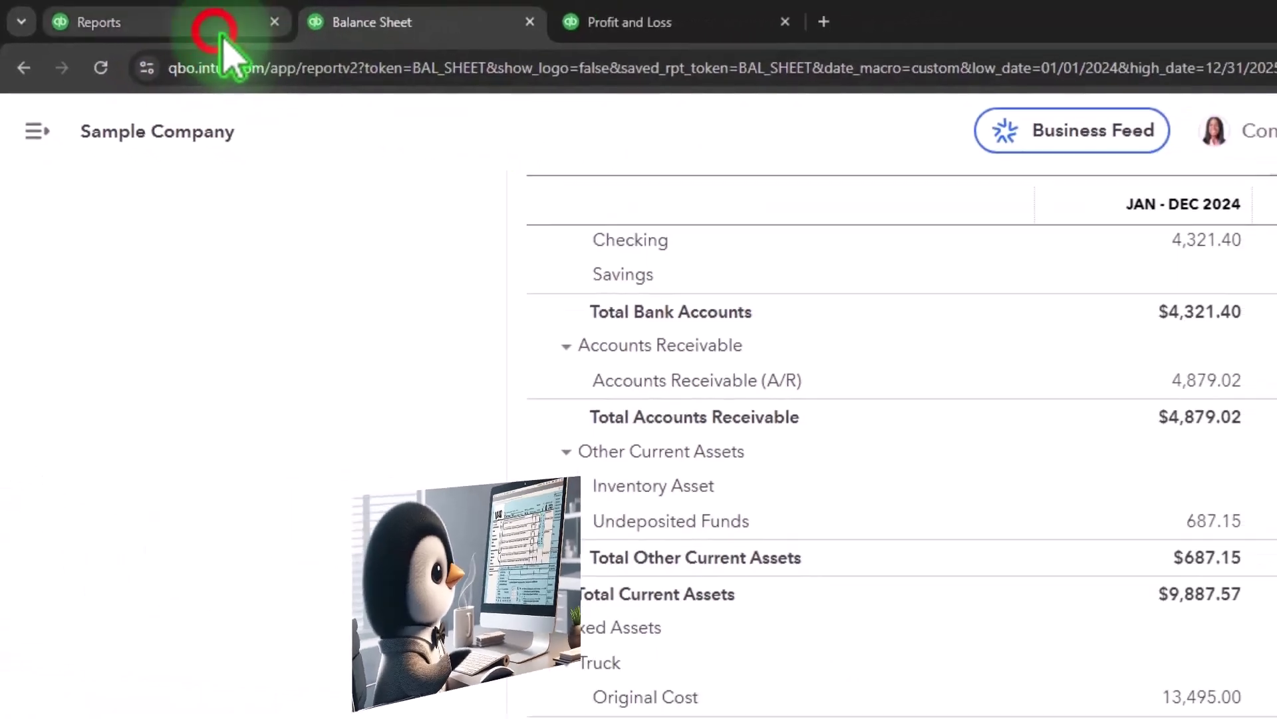
left_click(133, 15)
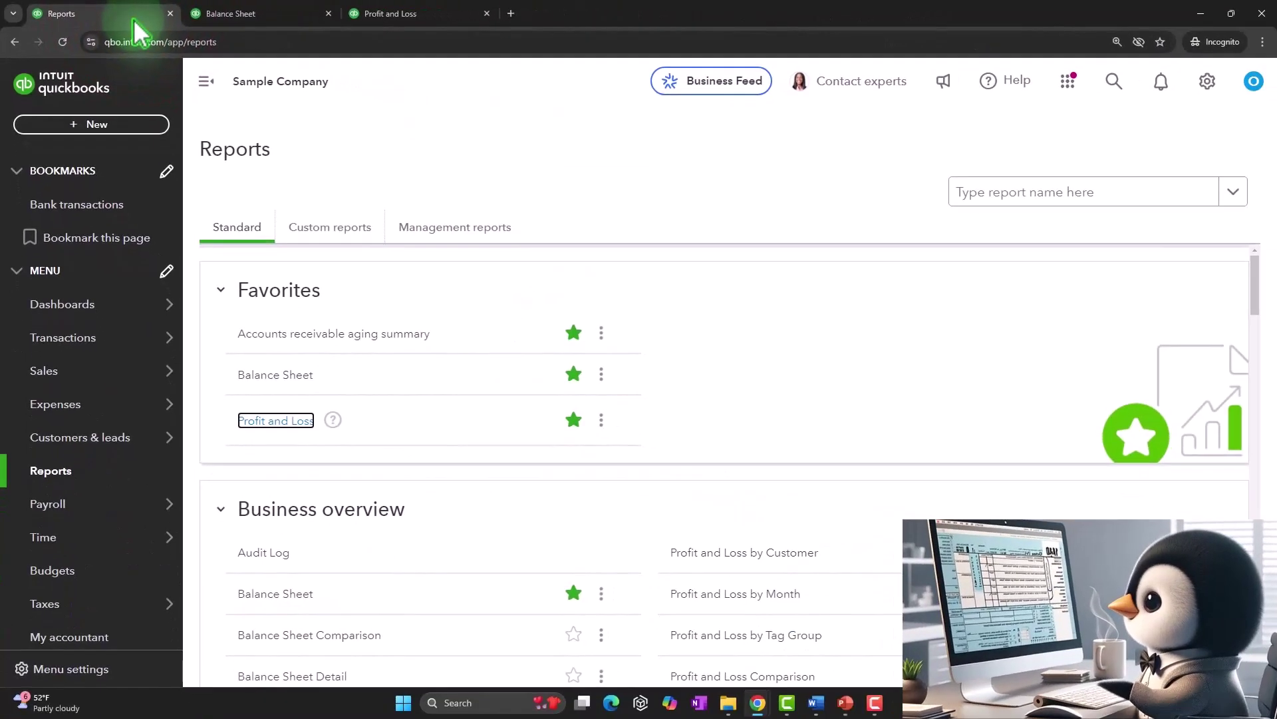
left_click(205, 85)
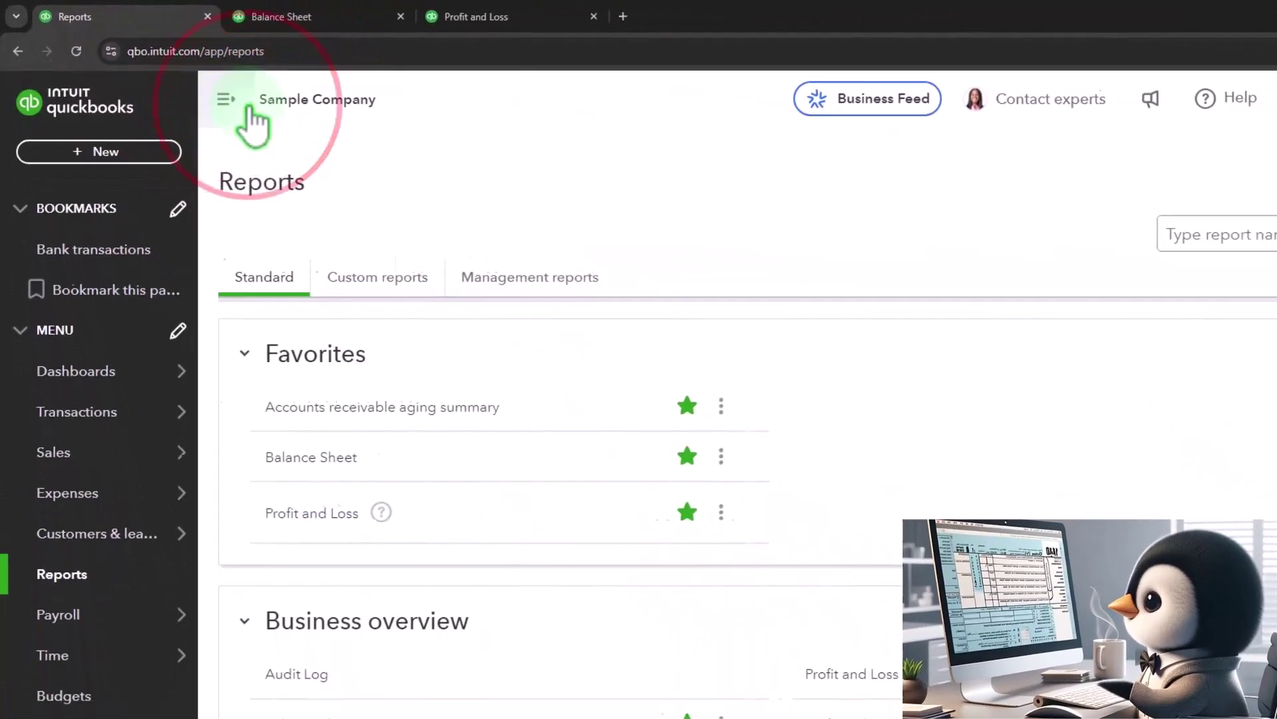
scroll(284, 412, "down", 8)
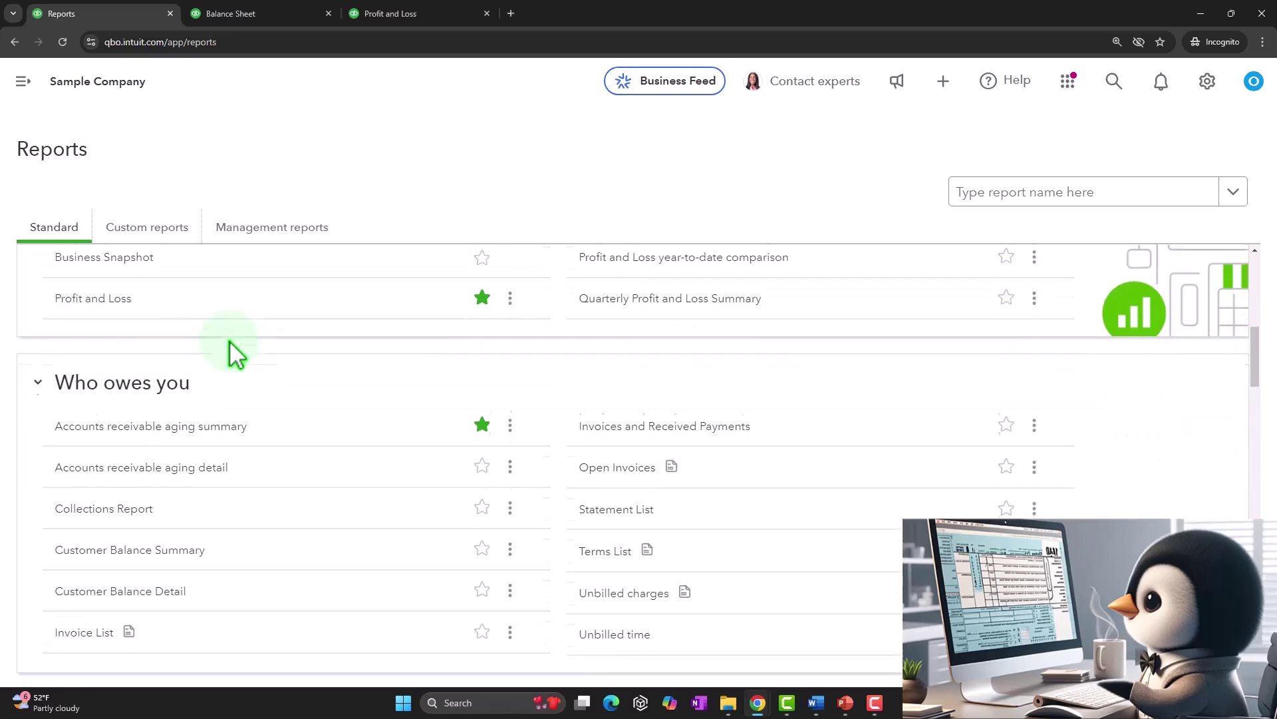
scroll(235, 352, "down", 6)
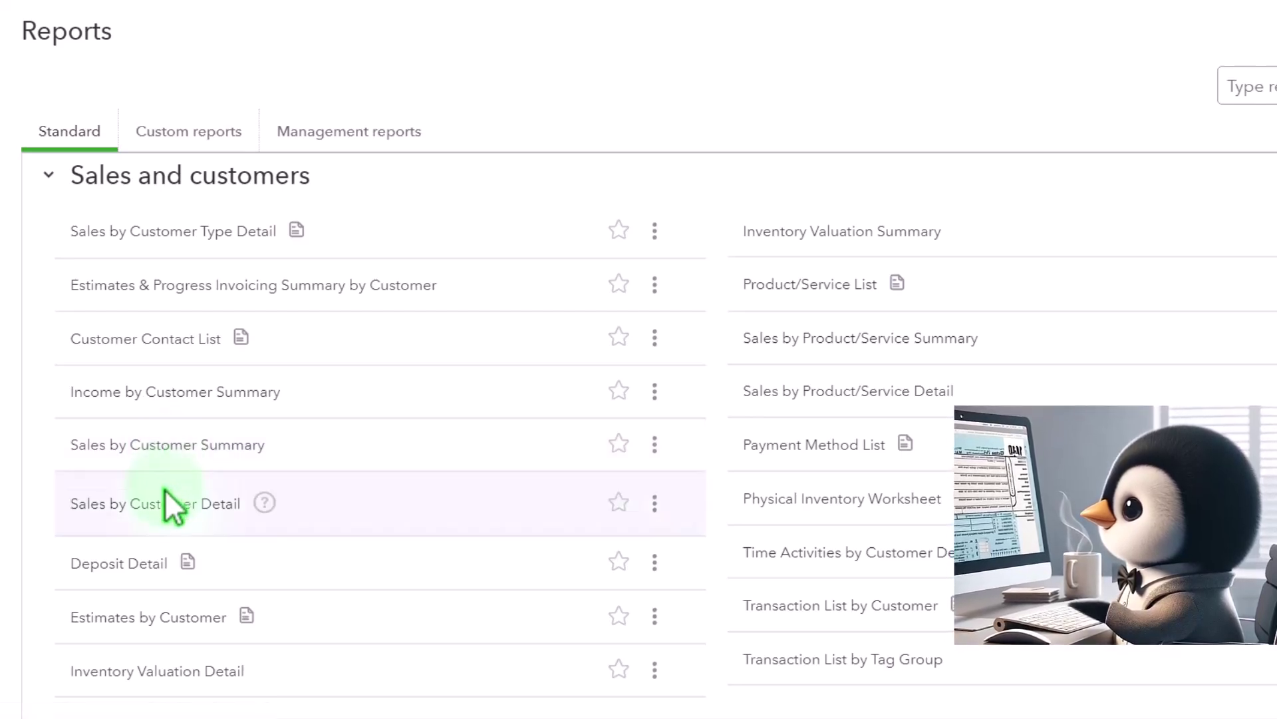
scroll(165, 489, "down", 1)
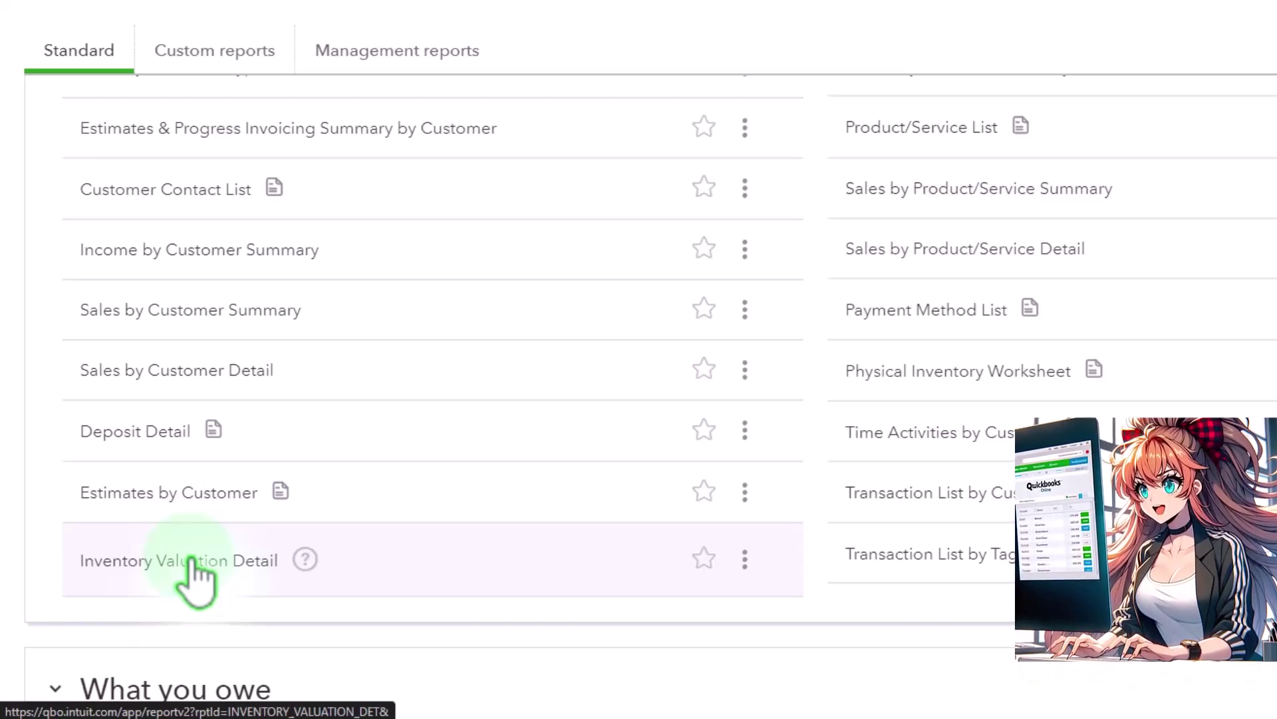
scroll(313, 546, "up", 2)
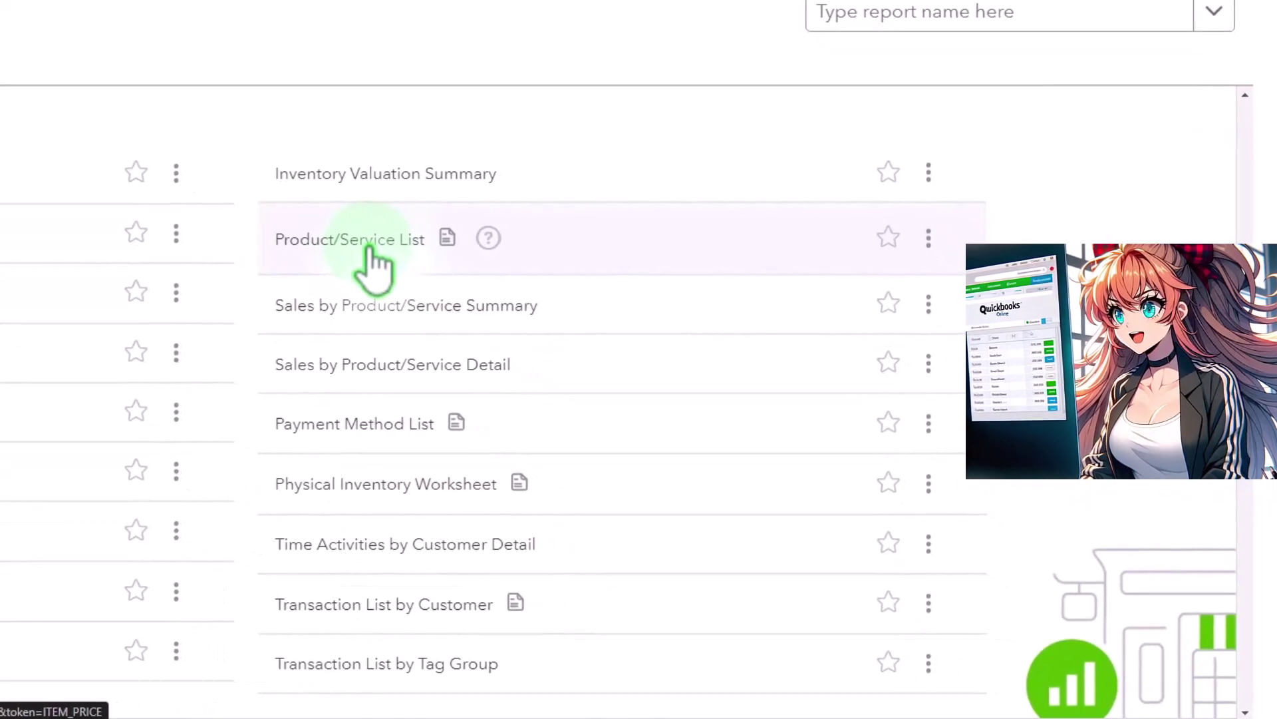
- Open the Sales by Product/Service Summary and Sales by Product/Service Detail reports in separate new browser tabs
right_click(355, 299)
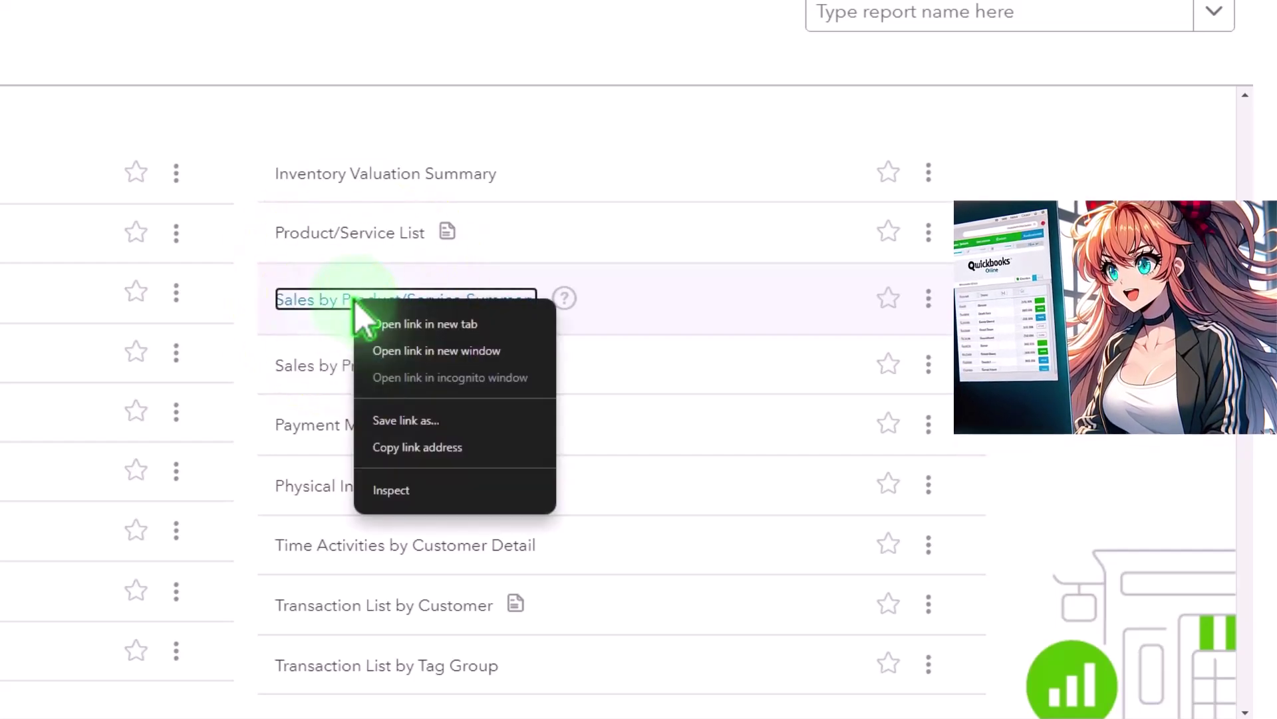
left_click(426, 325)
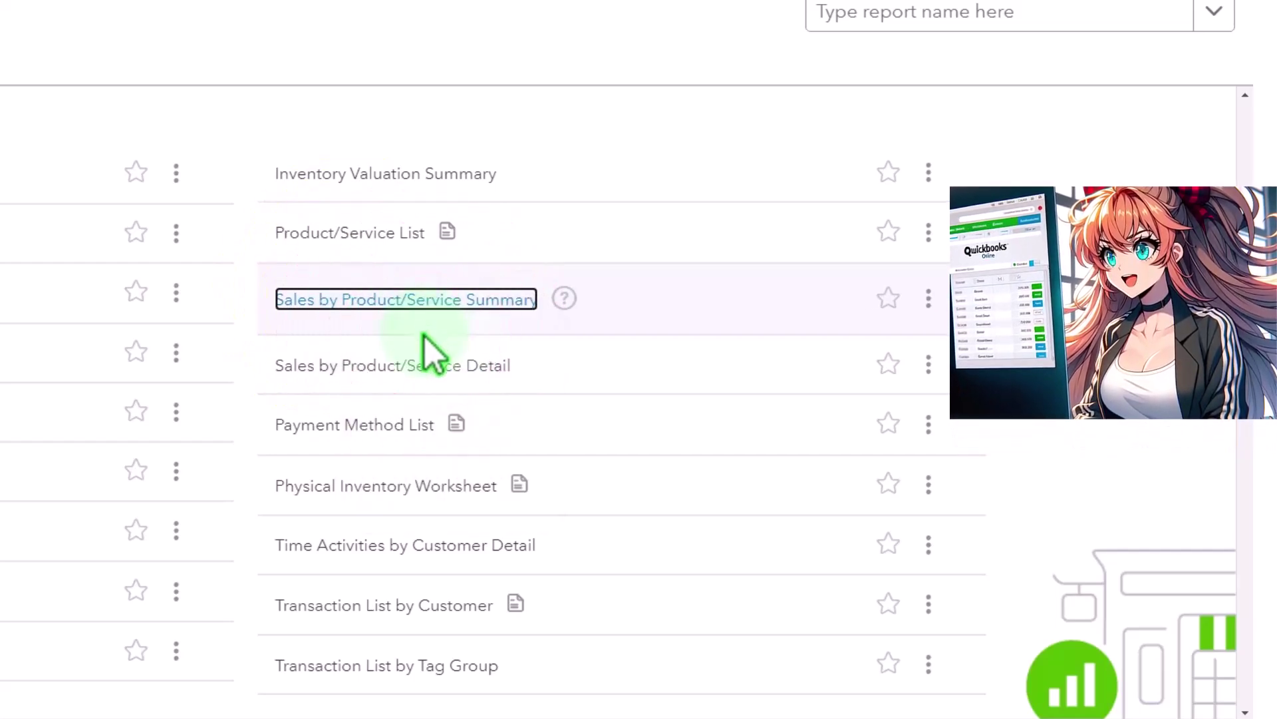
right_click(365, 360)
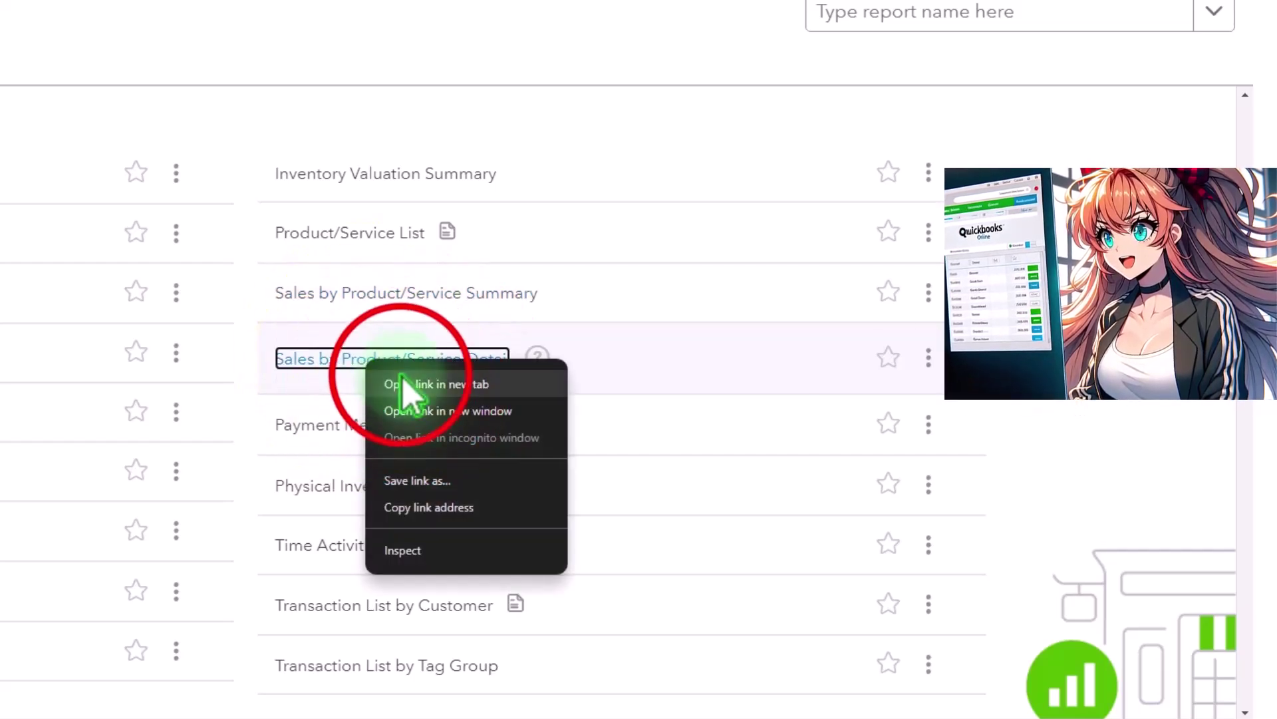
left_click(402, 377)
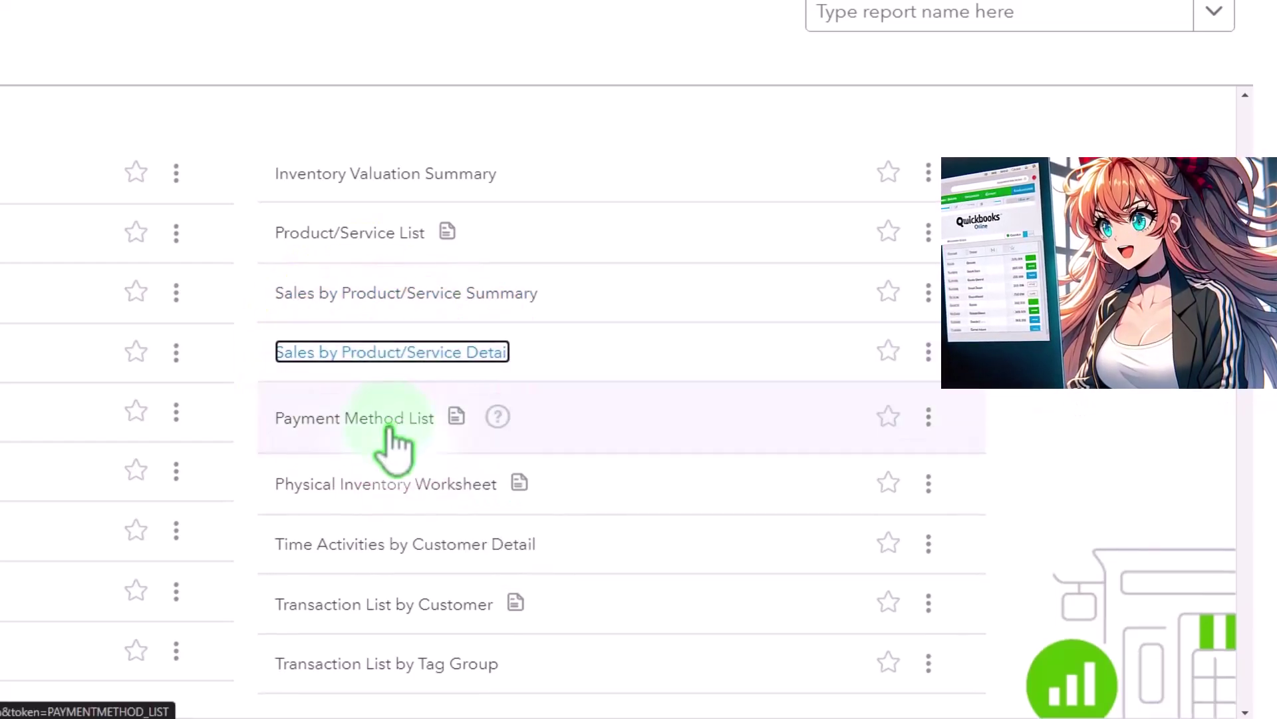
scroll(393, 427, "down", 3)
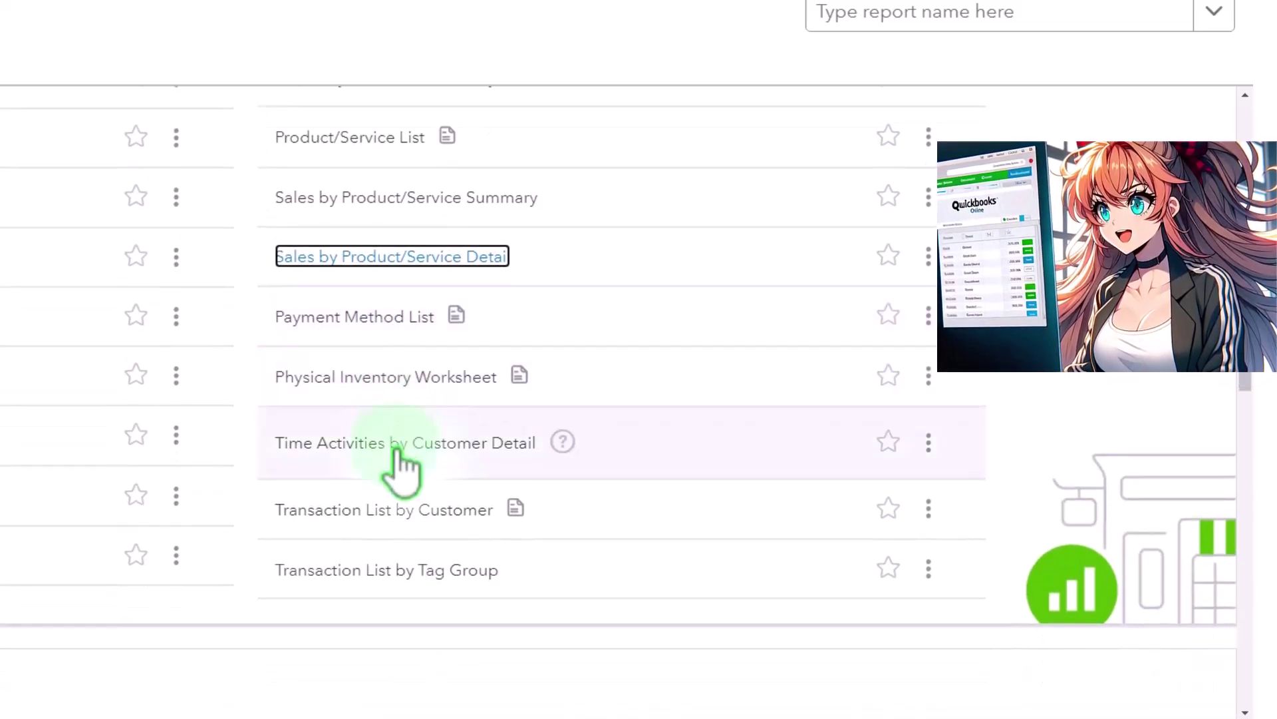
- Run the Sales by Product/Service Summary report for 01/01/2024 to 12/31/2024 and review its item lines
left_click(641, 23)
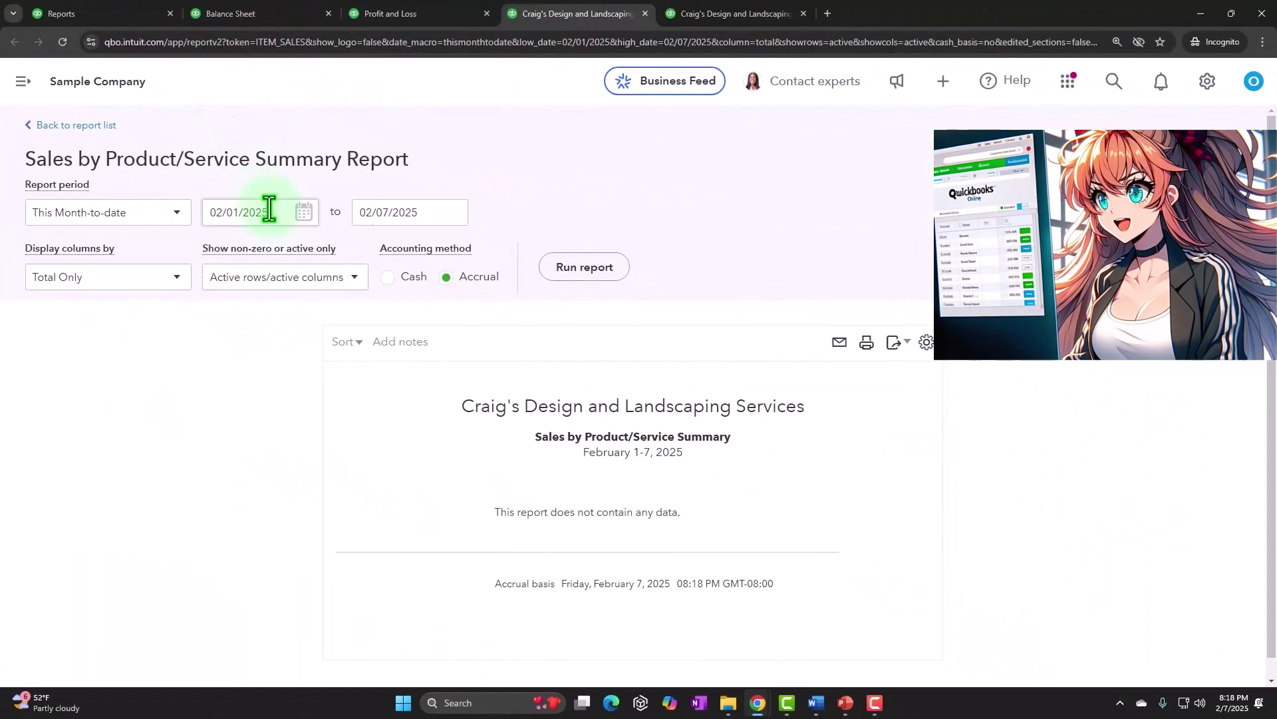
left_click(597, 277)
double_click(273, 211)
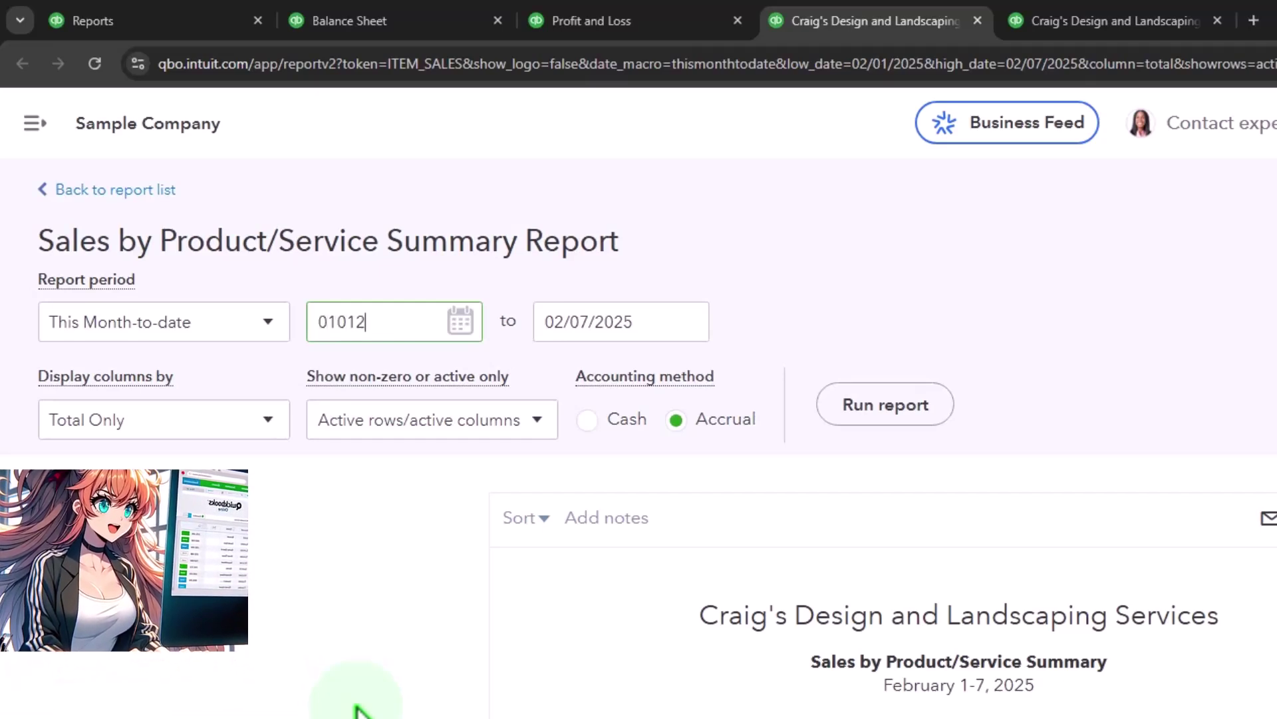
key("Tab")
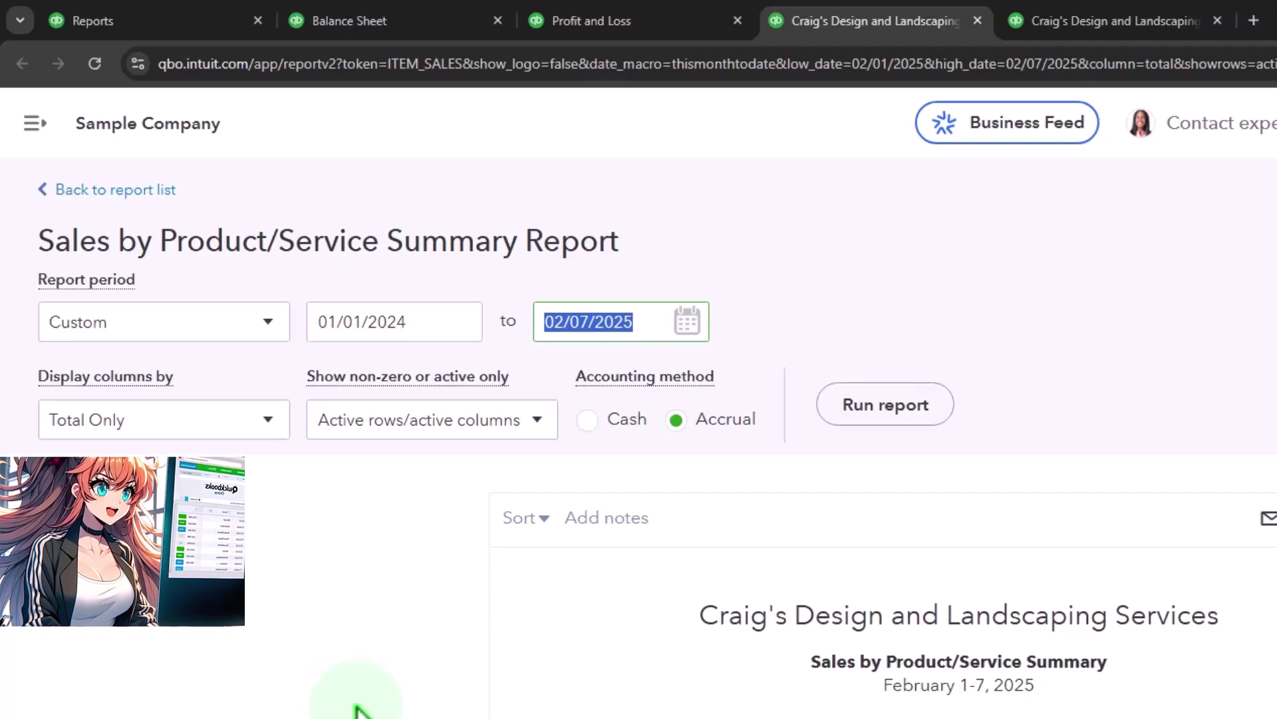
key("Tab")
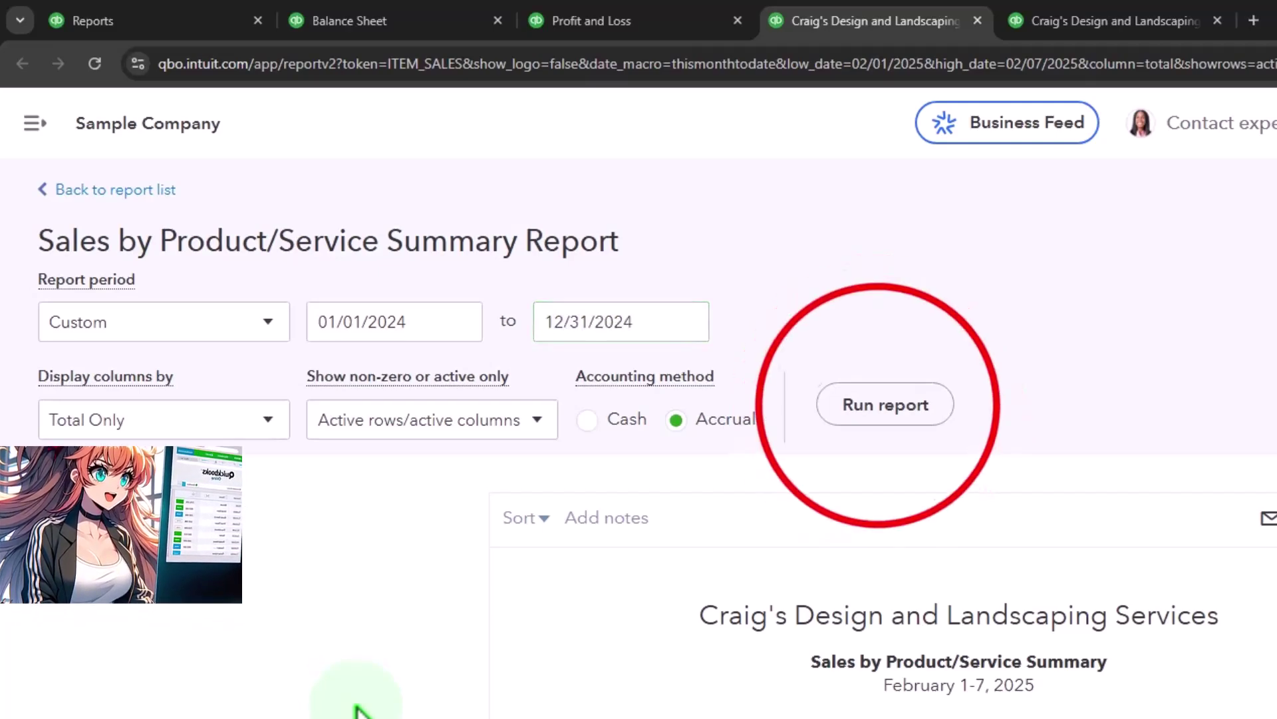
left_click(859, 404)
scroll(586, 280, "down", 3)
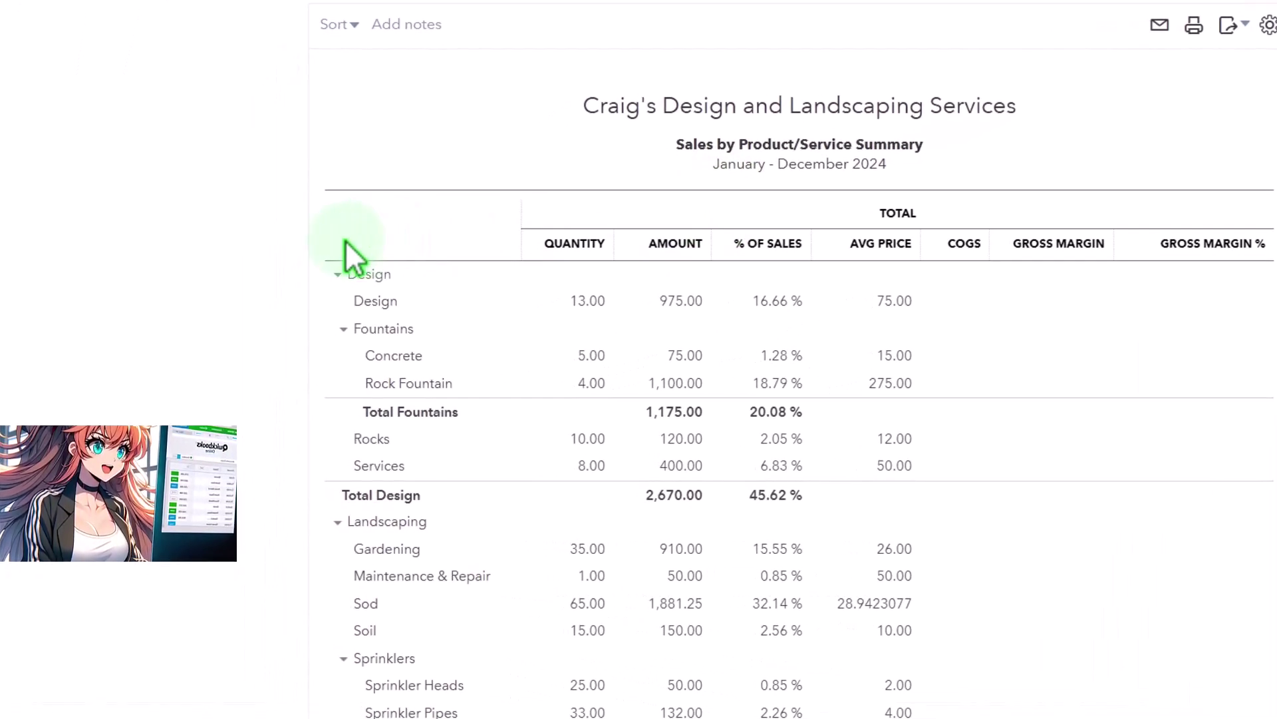
scroll(343, 253, "down", 1)
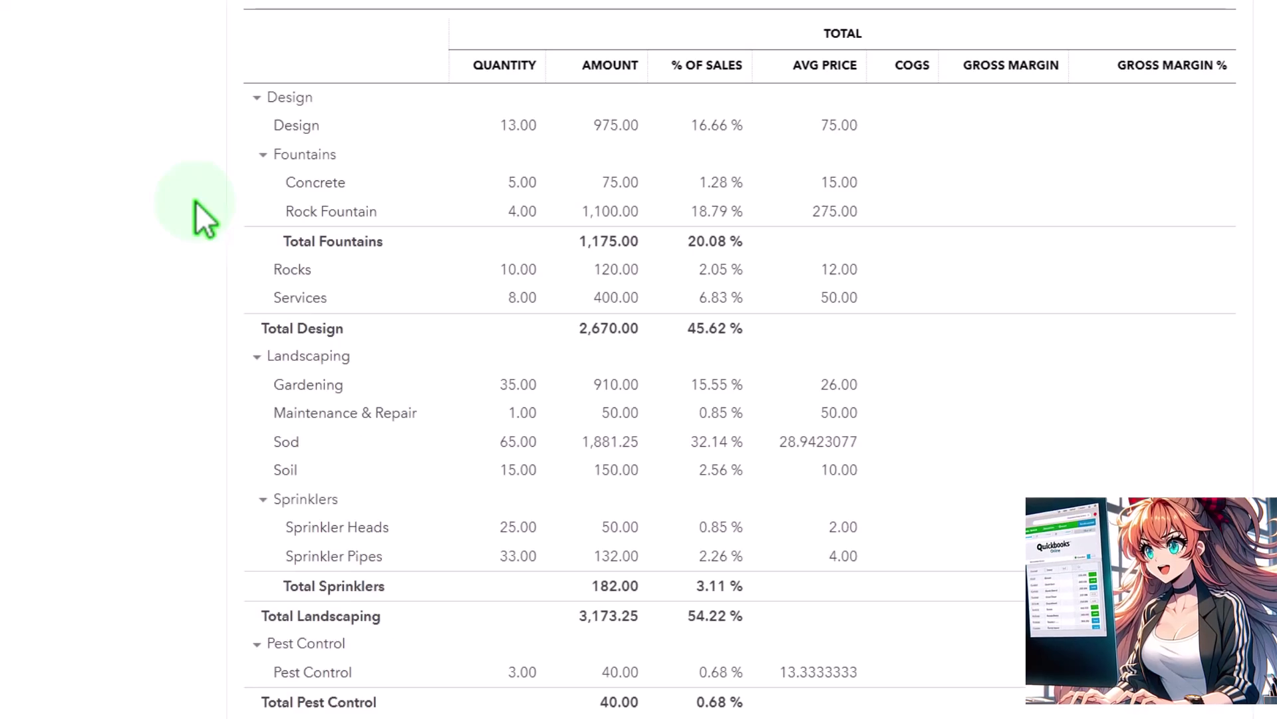
- Open the Products & services list in the Sales area and review the items behind the sales report
left_click(166, 23)
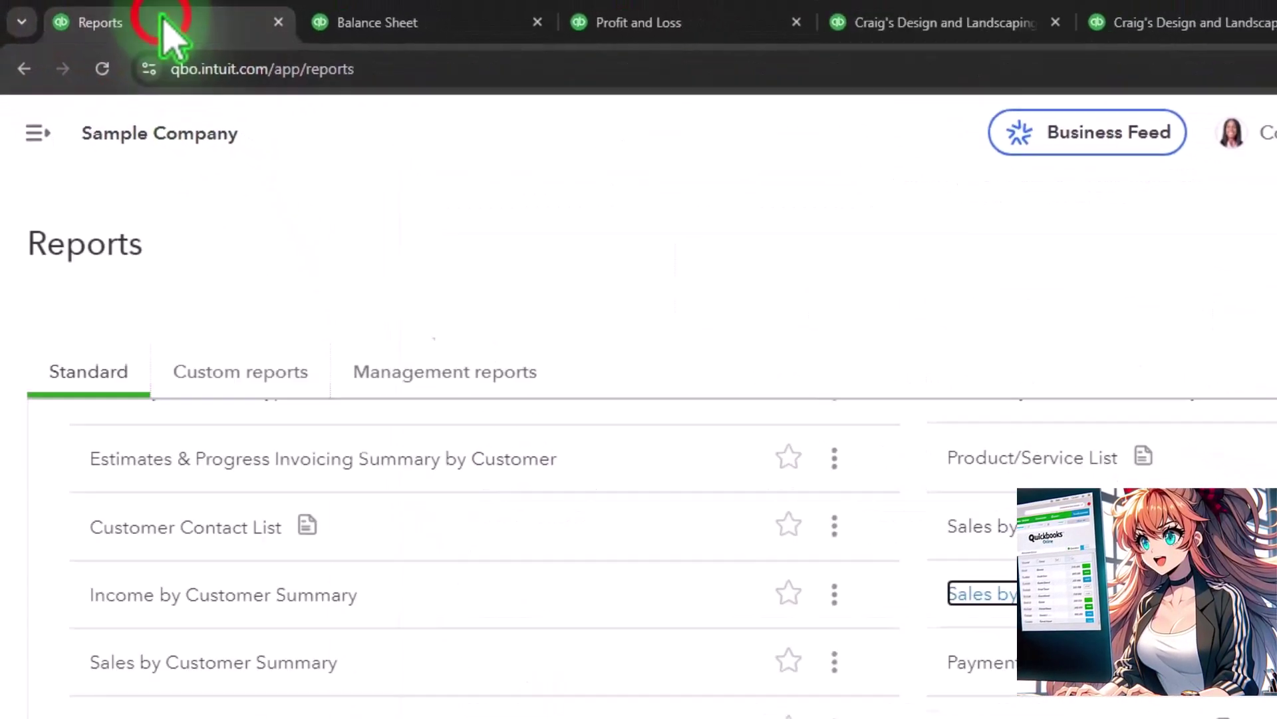
left_click(38, 133)
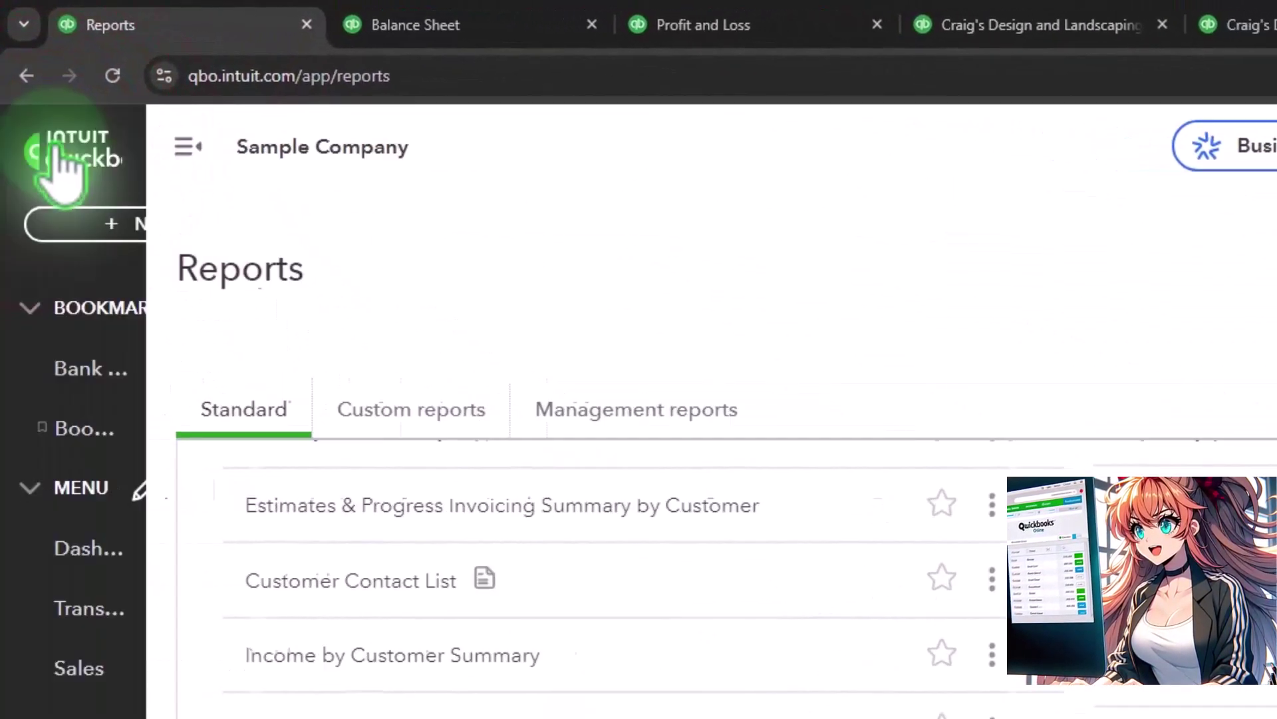
left_click(79, 668)
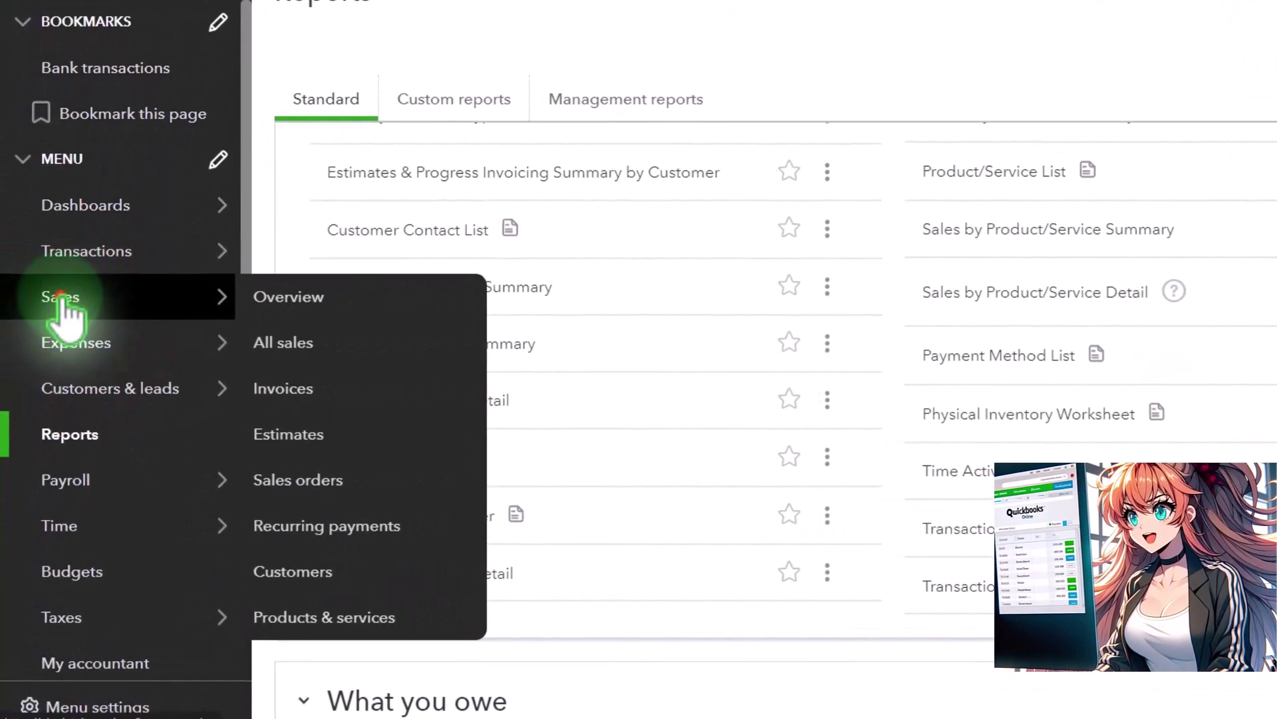
left_click(61, 297)
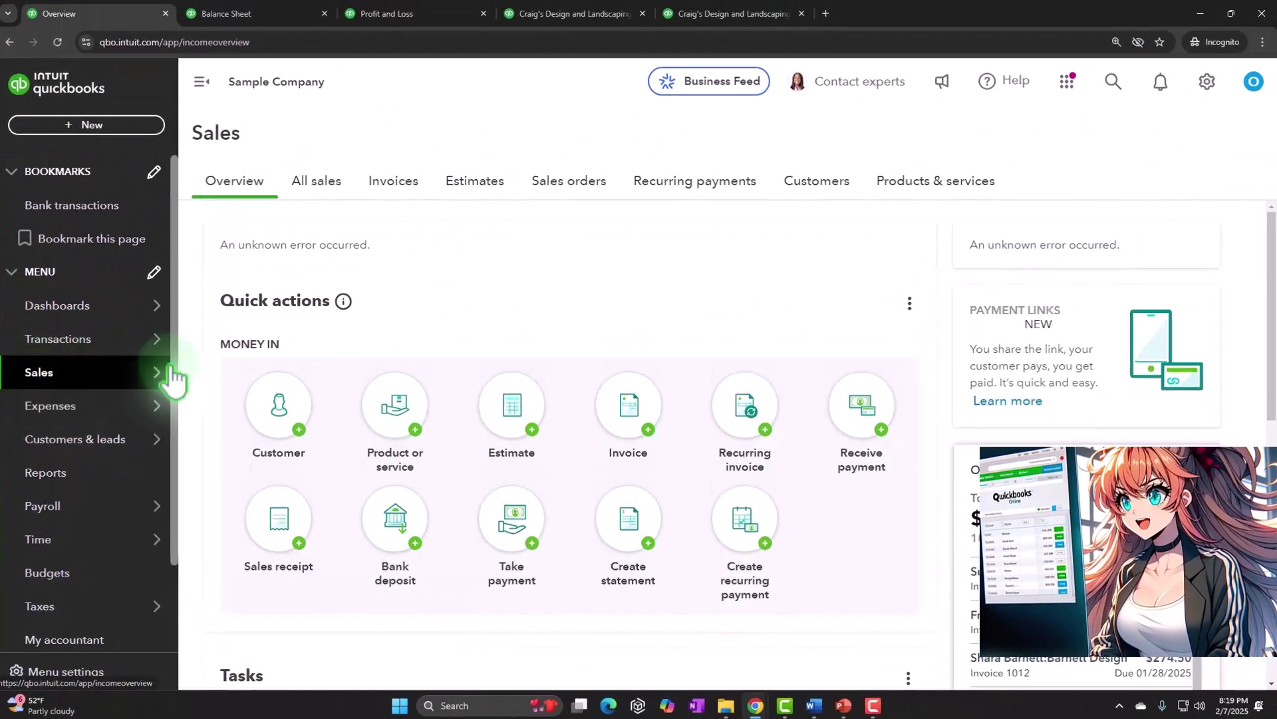
left_click(915, 181)
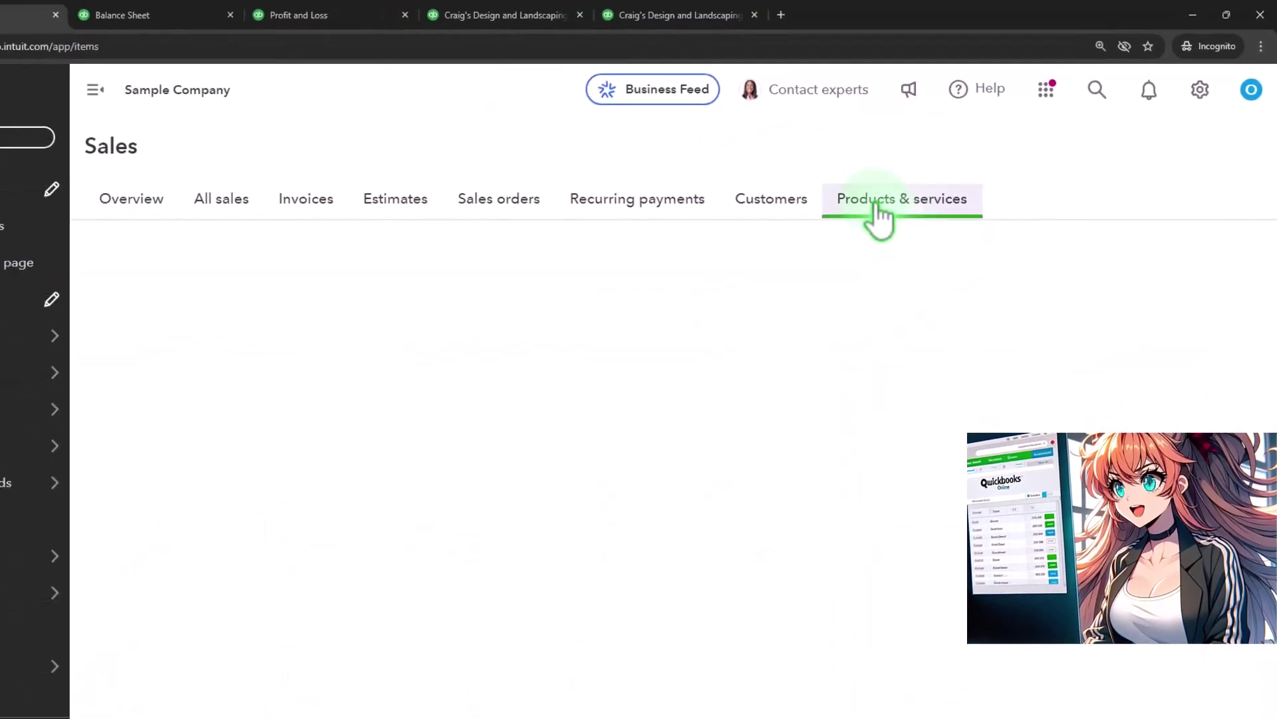
left_click(95, 89)
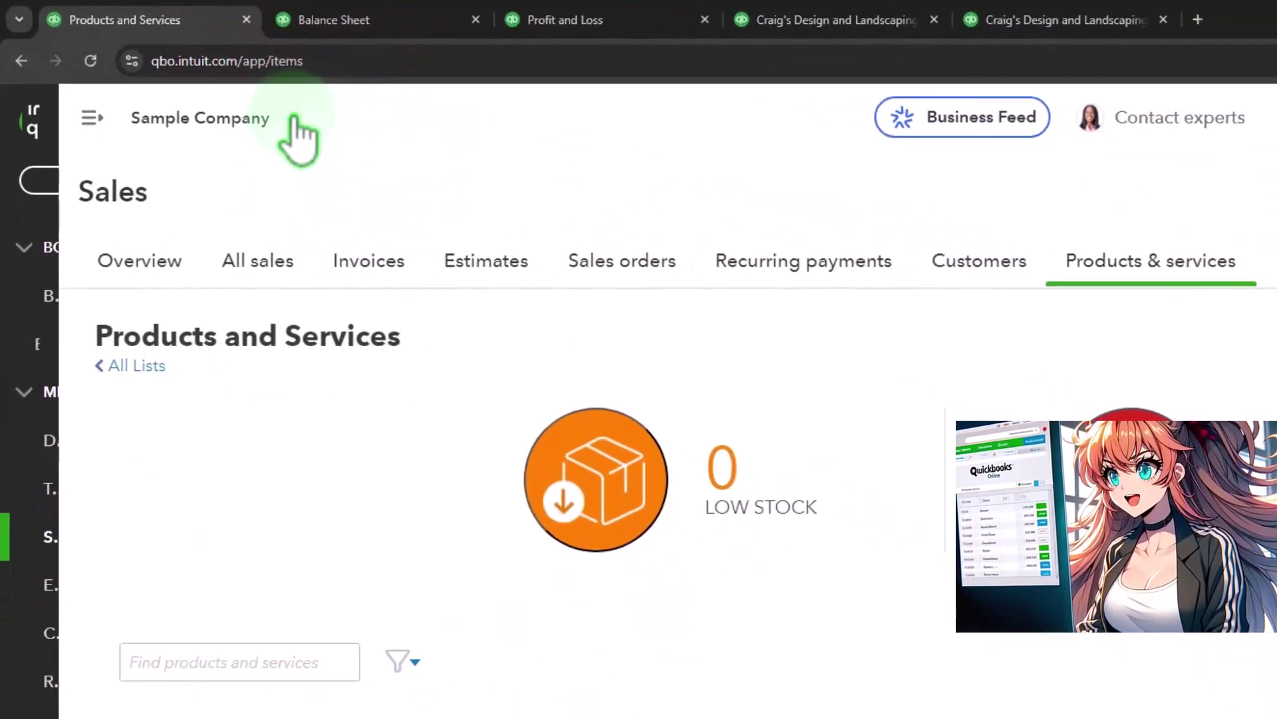
scroll(279, 450, "down", 4)
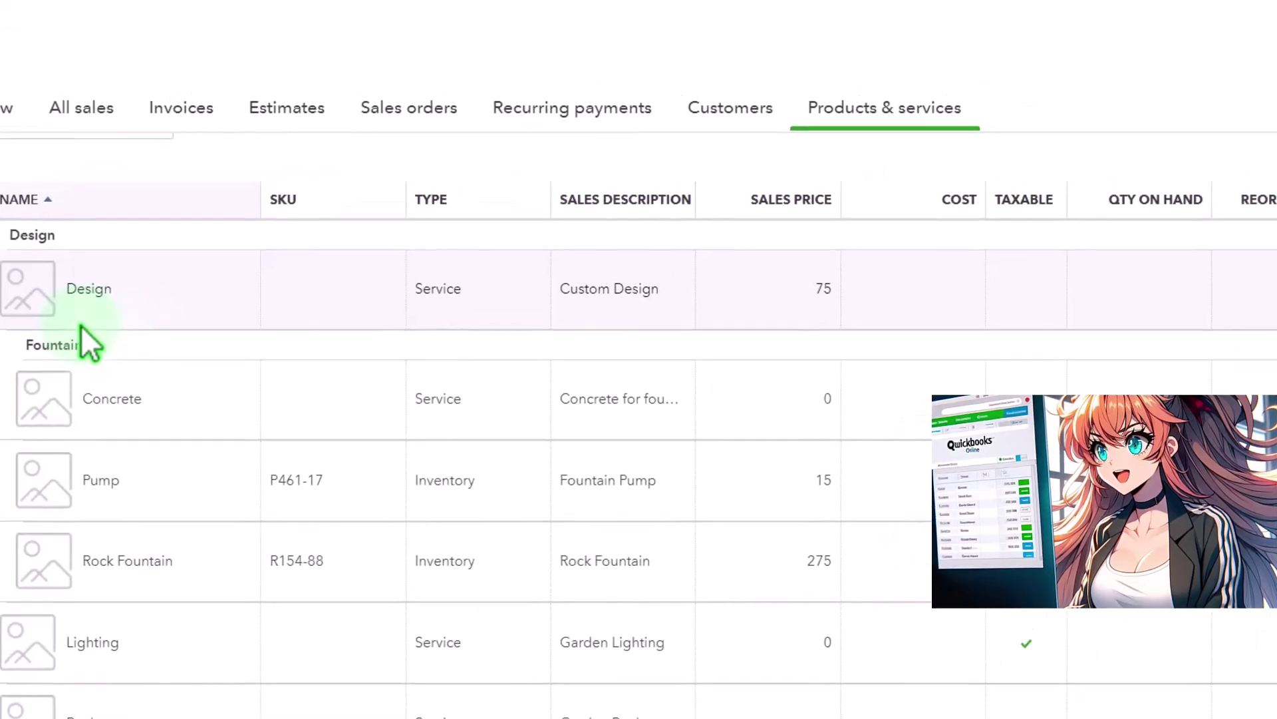
scroll(996, 278, "up", 5)
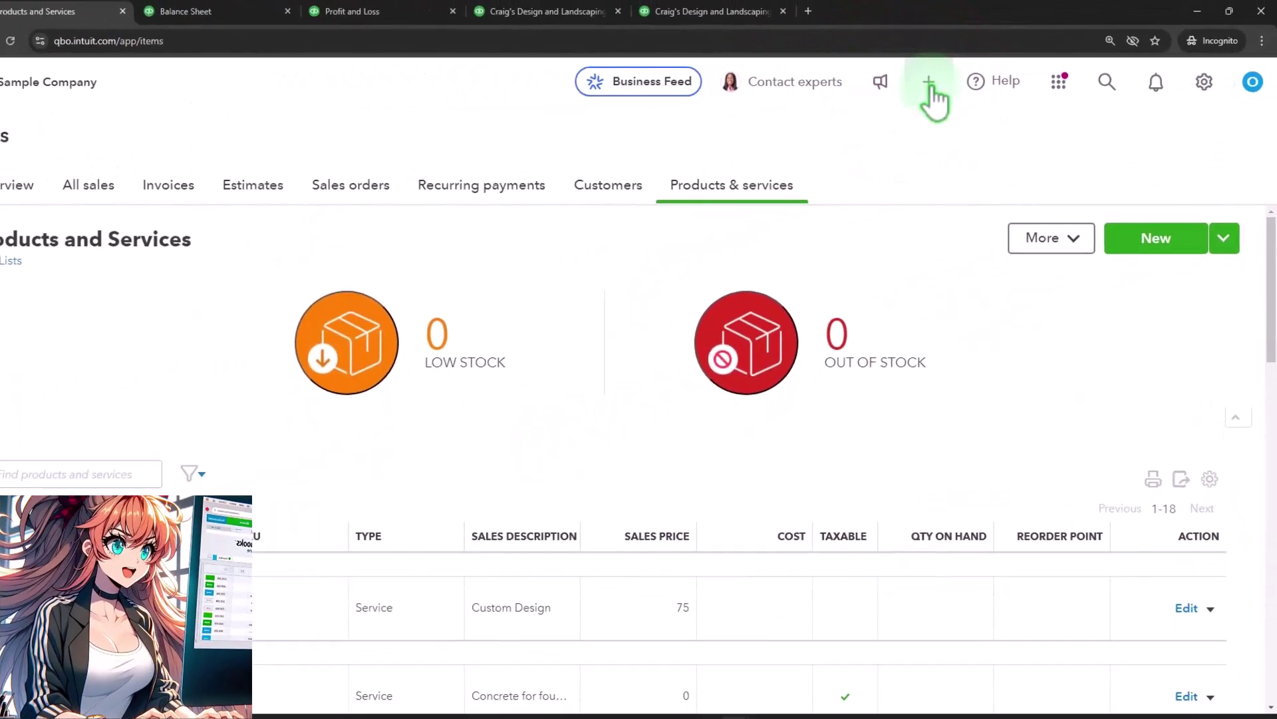
- Start a sales receipt with the Concrete fountain item on its first line, and leave it without saving
left_click(798, 92)
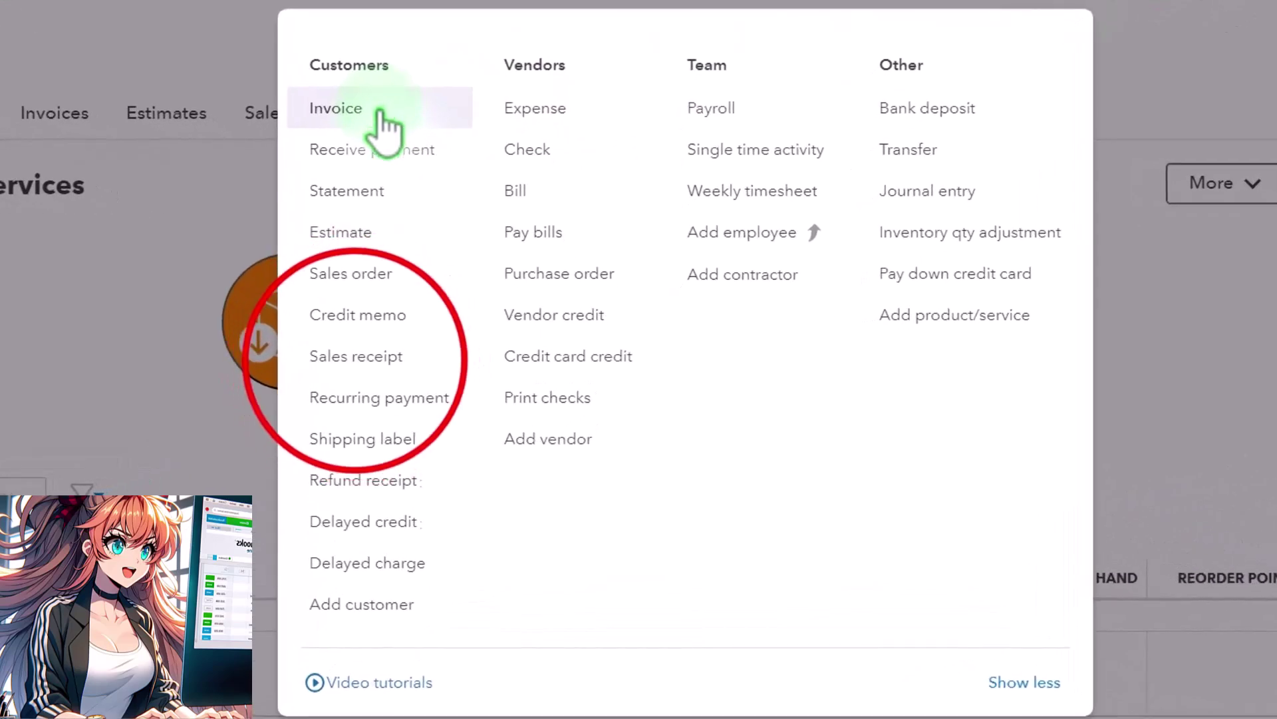
left_click(372, 356)
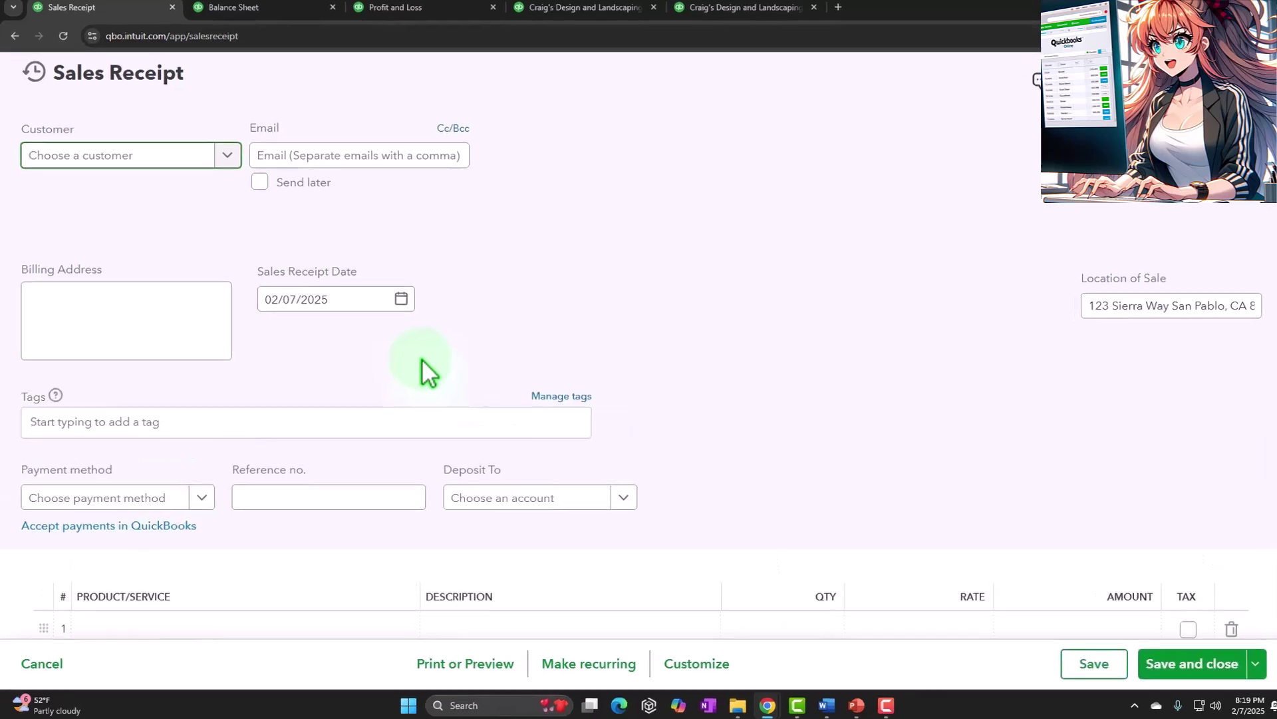
scroll(426, 363, "down", 3)
left_click(171, 430)
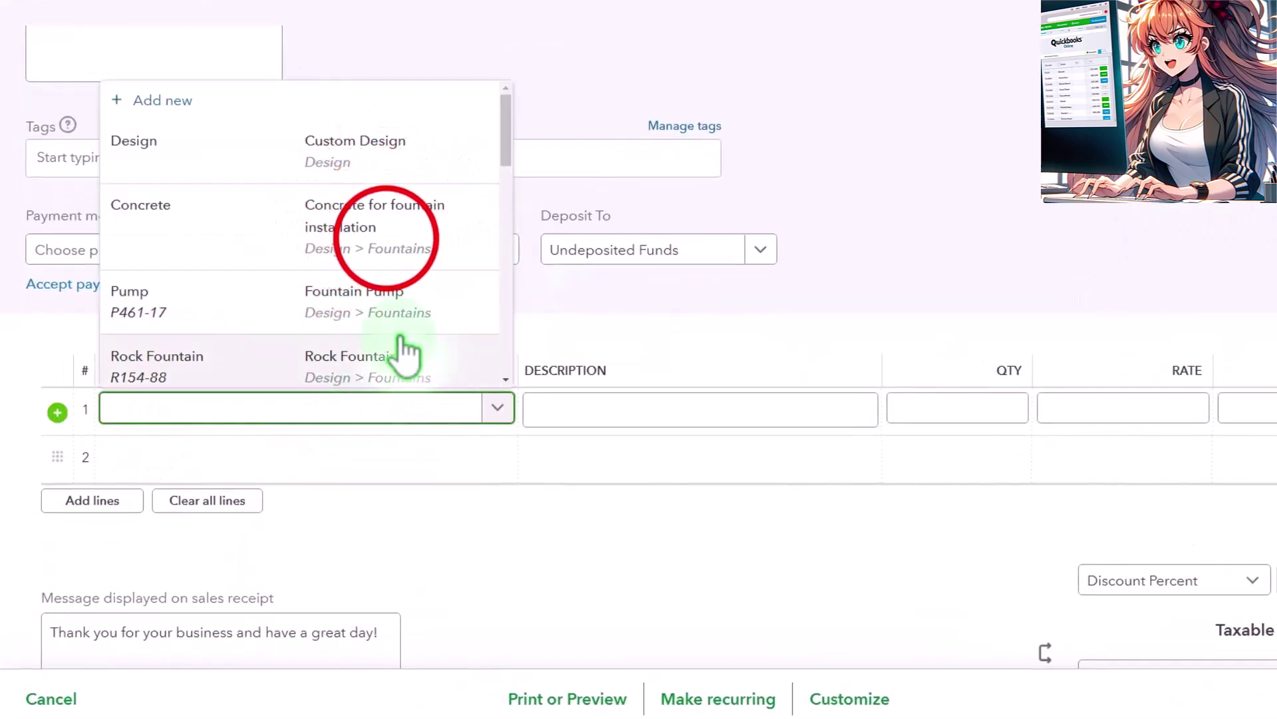
left_click(385, 249)
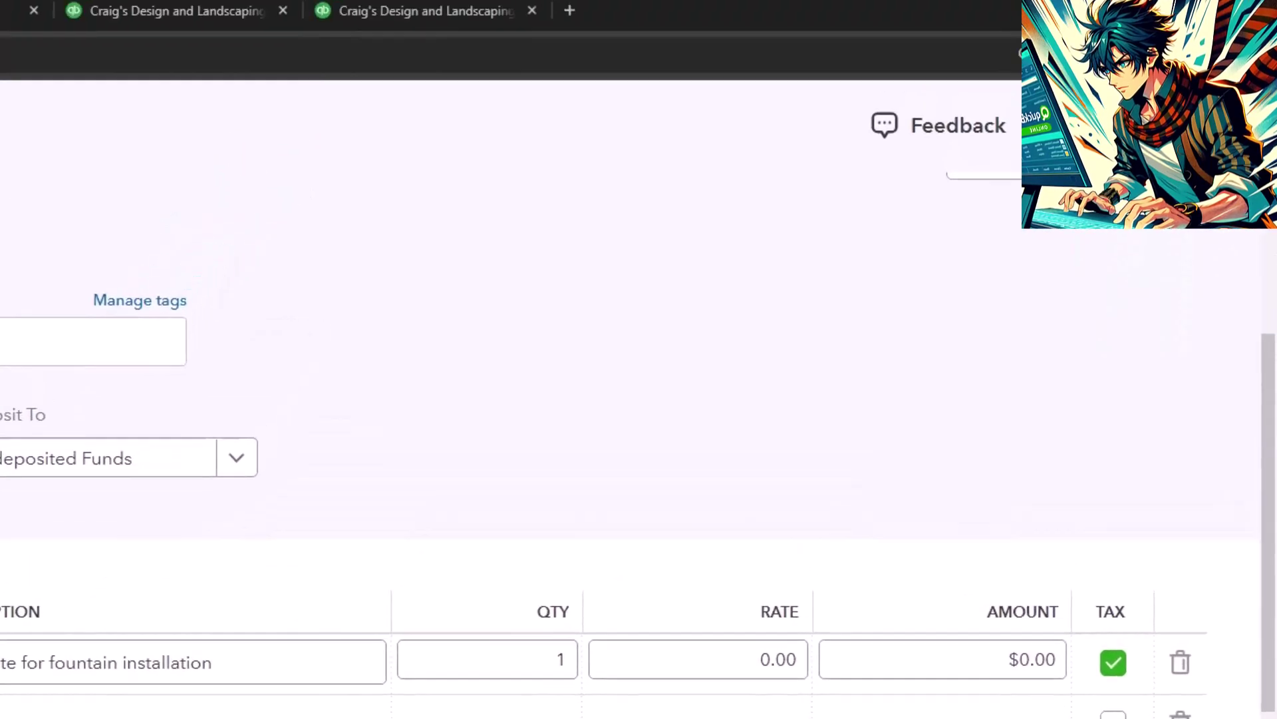
left_click(1237, 135)
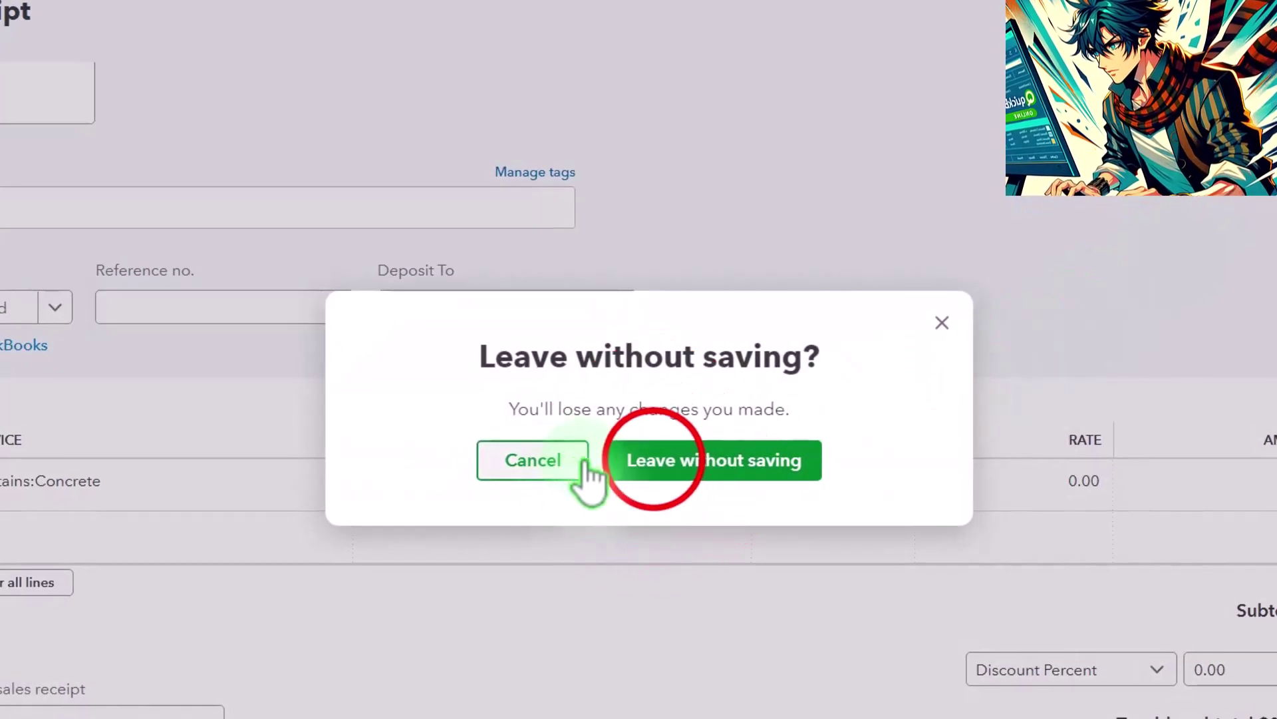
left_click(656, 466)
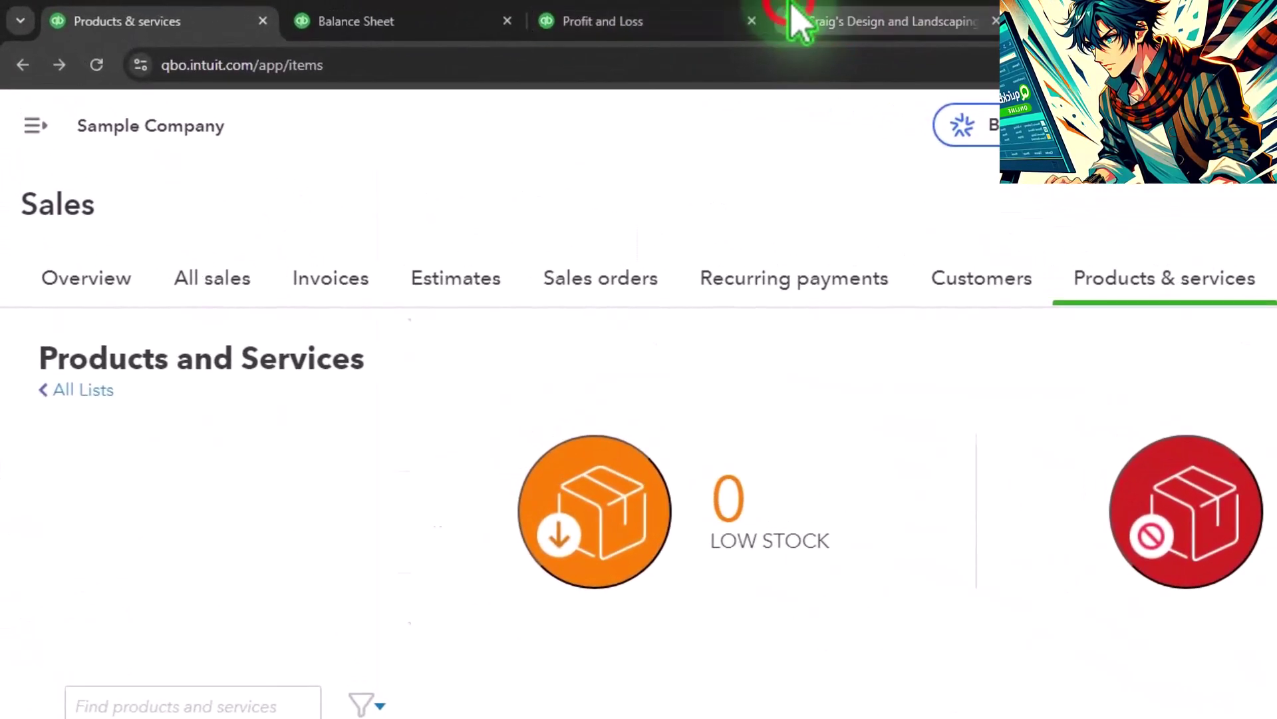
- Examine the 2024 item sales in the Sales by Product/Service Summary and return to the Profit and Loss report
left_click(552, 13)
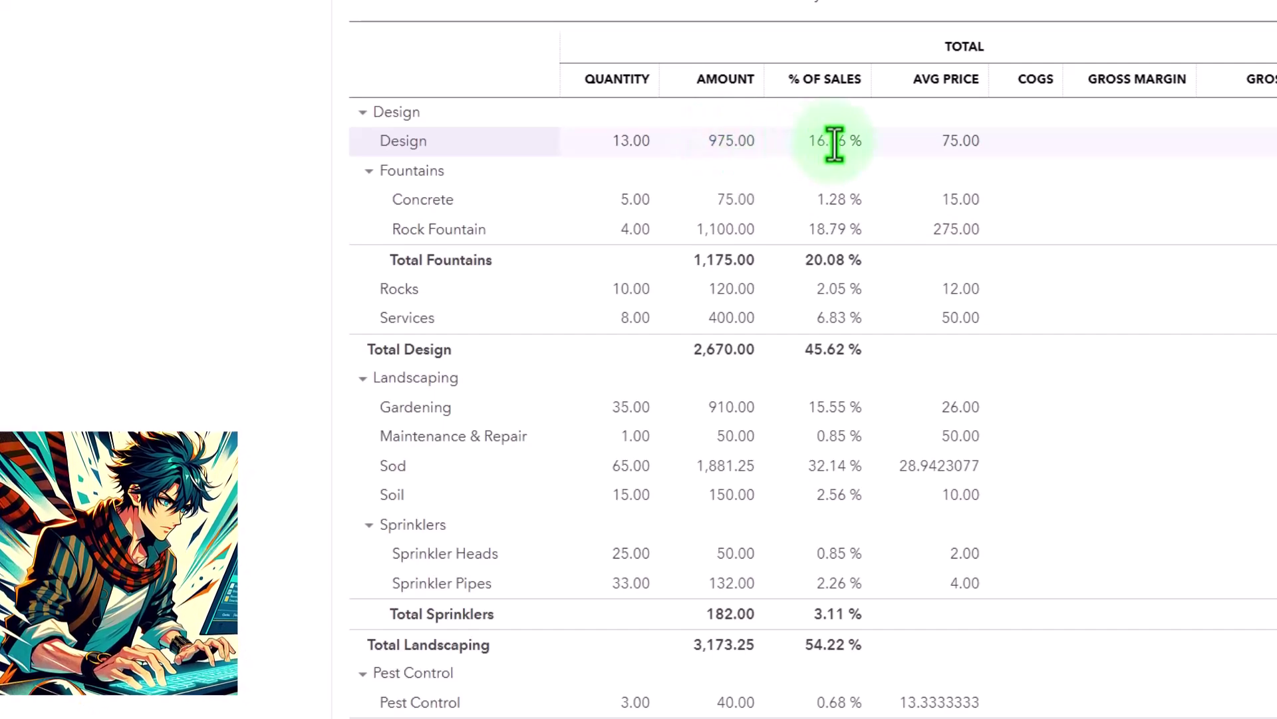
scroll(584, 178, "down", 3)
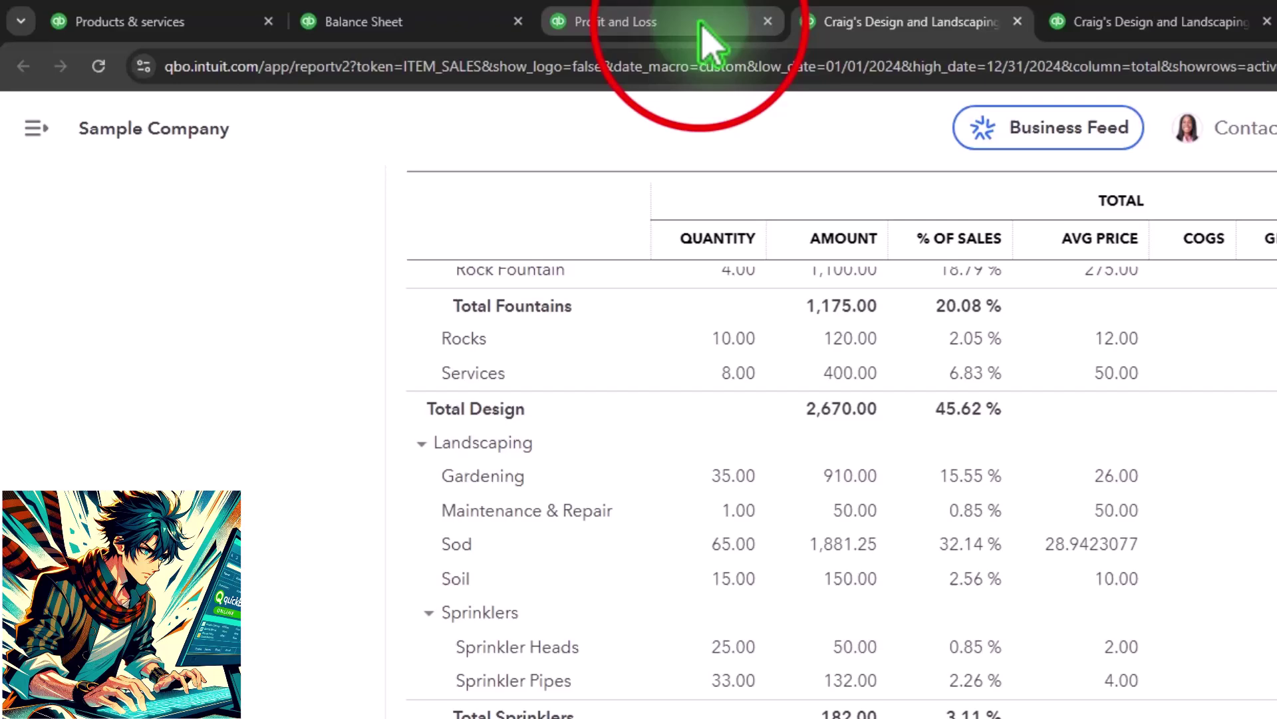
left_click(704, 26)
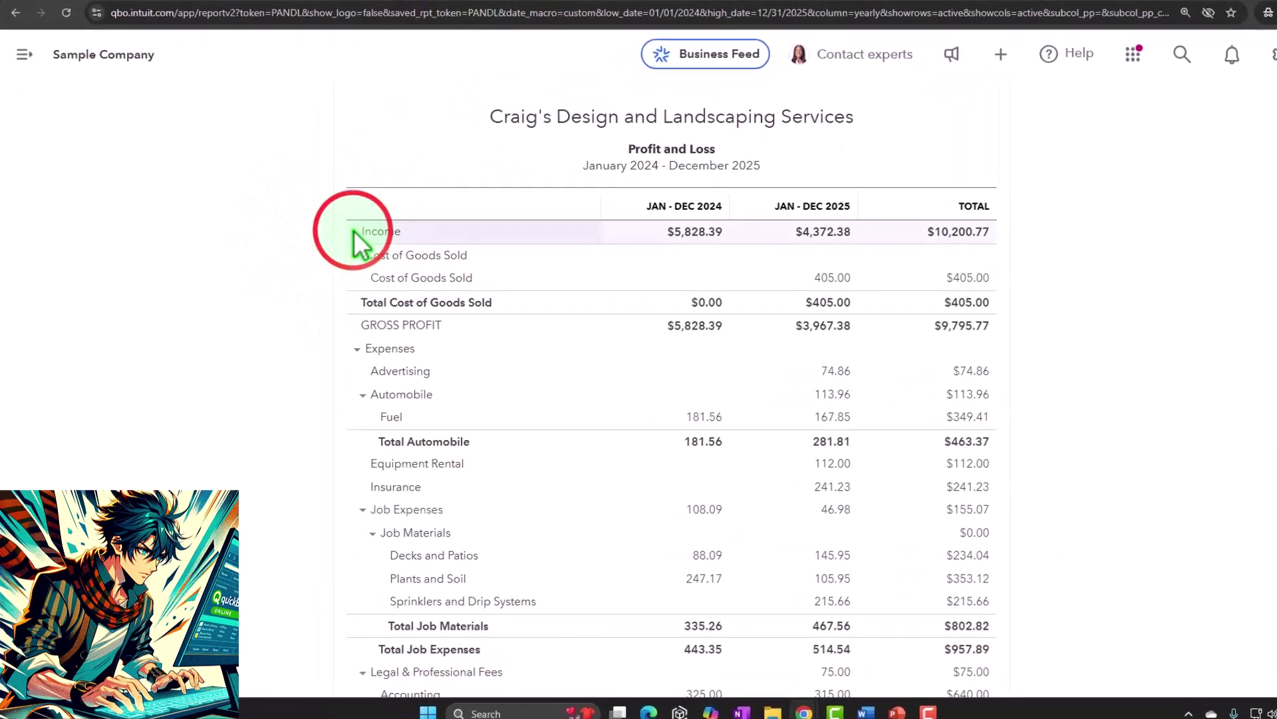
- Expand the Income section of the Profit and Loss report to review its accounts, collapse it, and switch to the Sales by Product/Service Summary
left_click(334, 248)
scroll(738, 333, "up", 3)
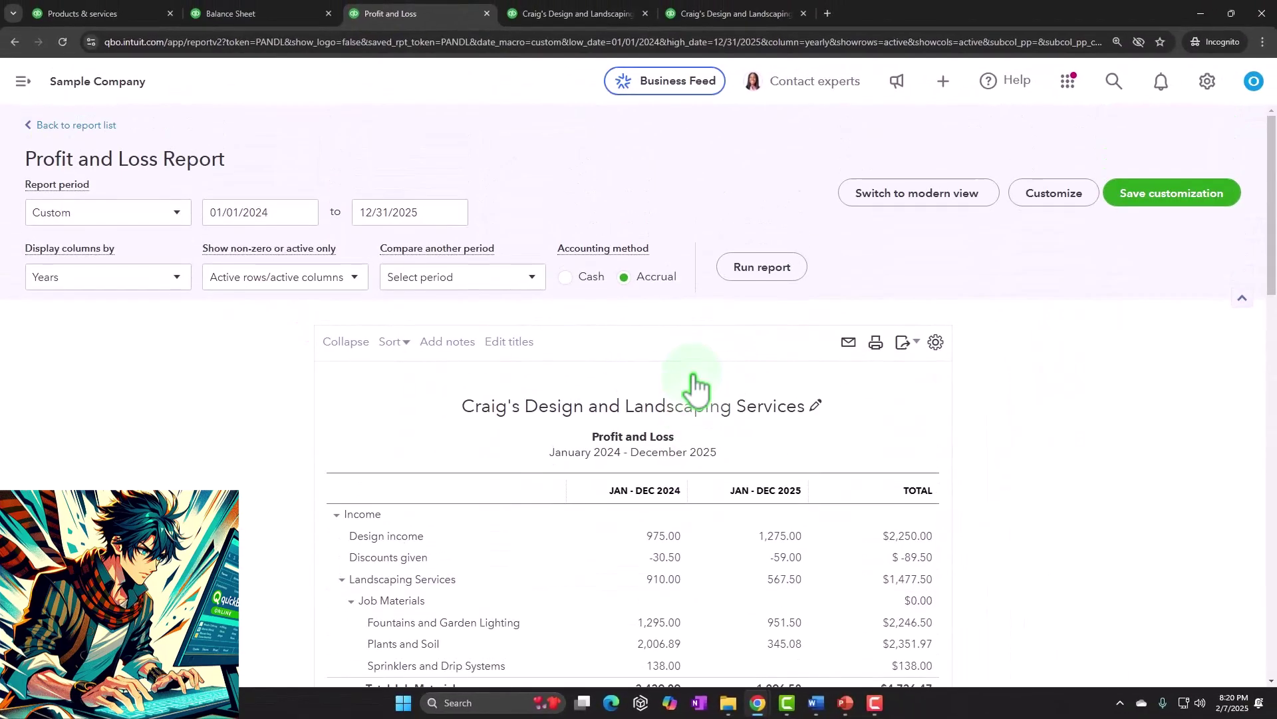
scroll(619, 407, "down", 2)
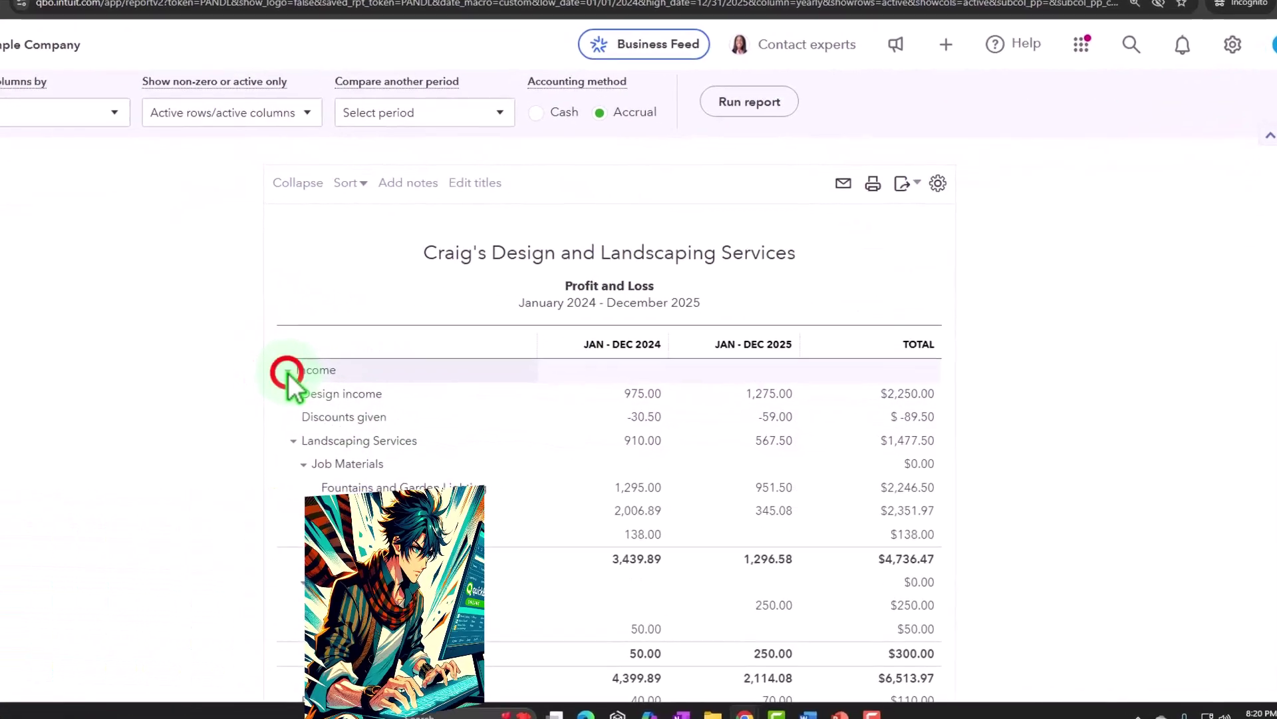
left_click(288, 371)
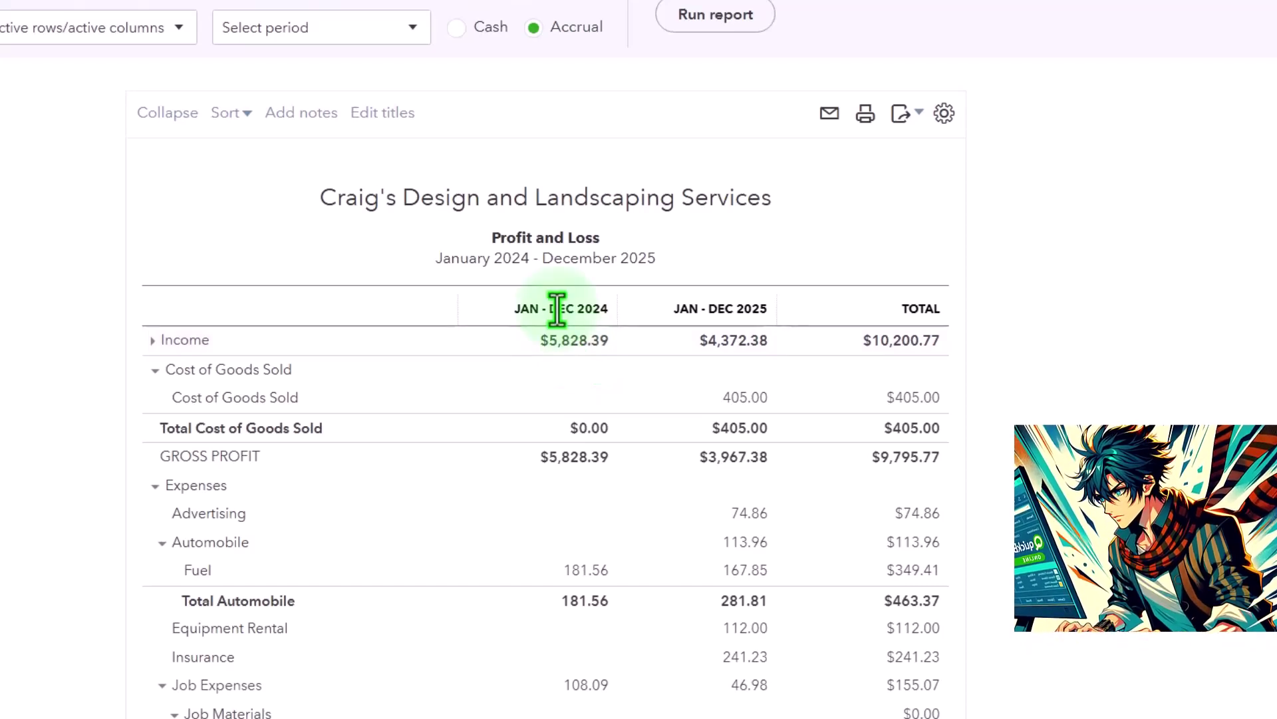
left_click(891, 33)
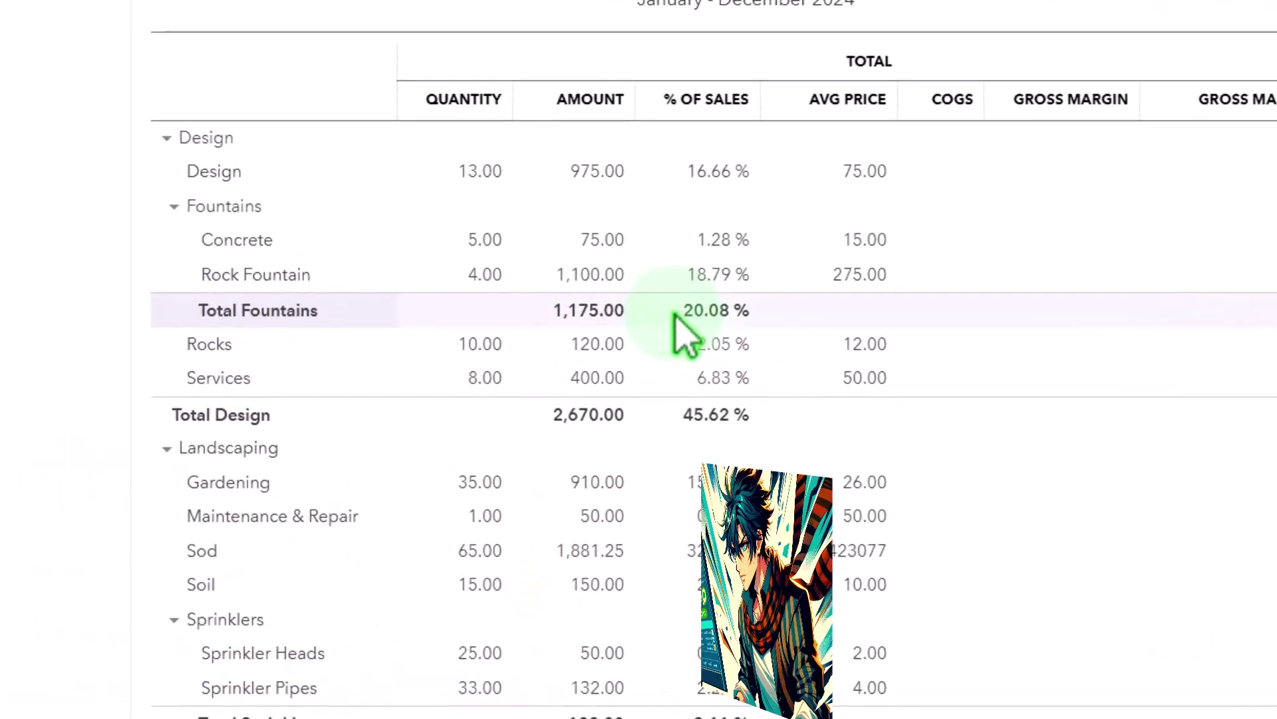
- Open the Calculator, keep it on top in its compact view, and place it beside the sales summary figures
left_click(488, 686)
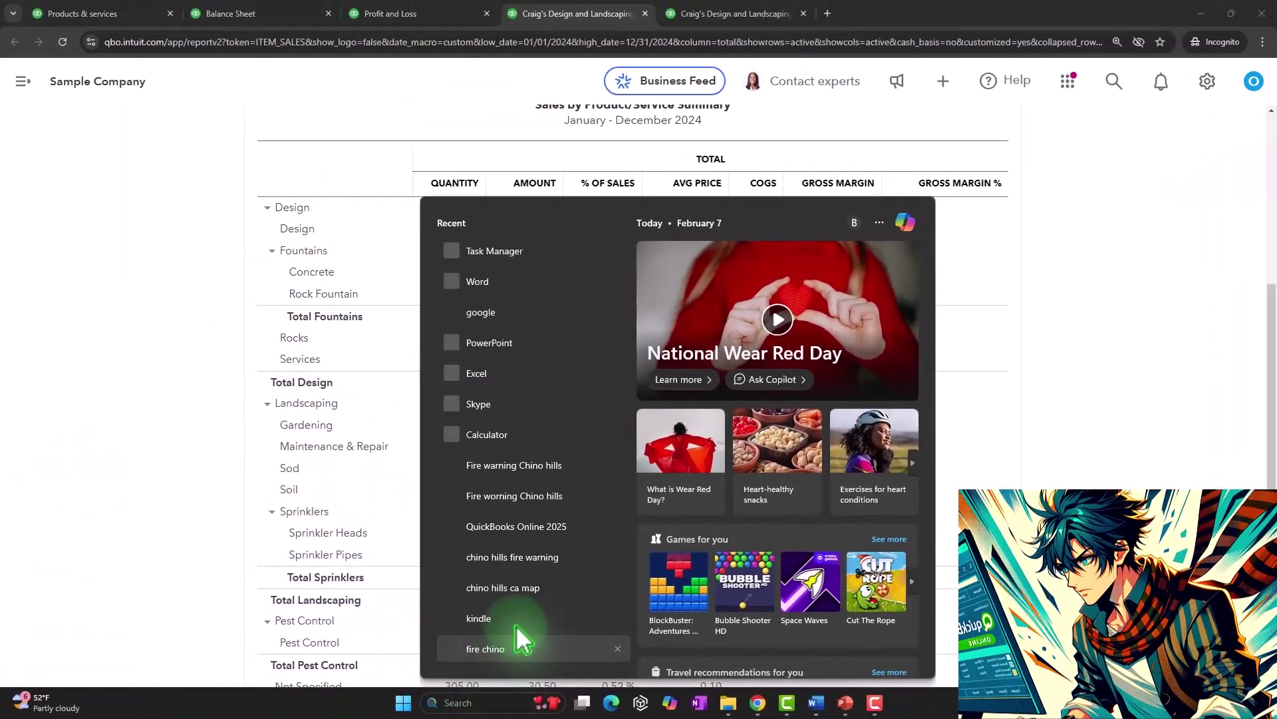
left_click(534, 429)
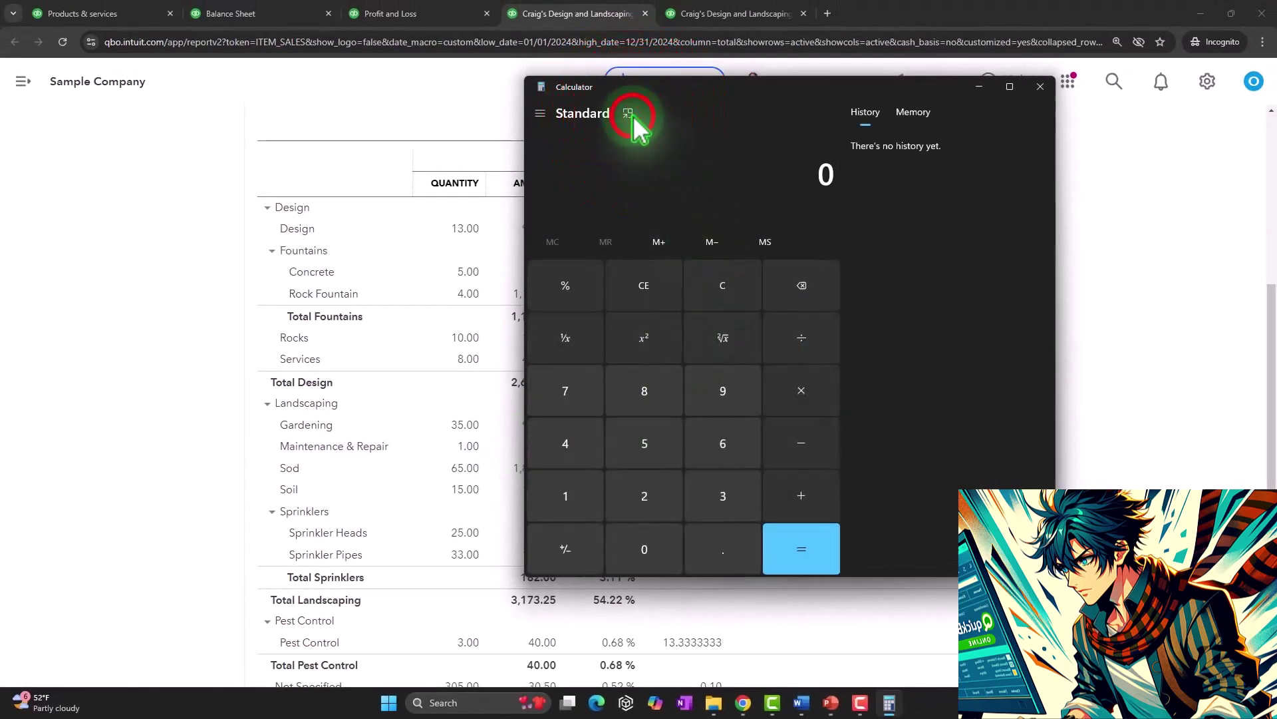
left_click(683, 53)
left_click_drag(1084, 50, 932, 273)
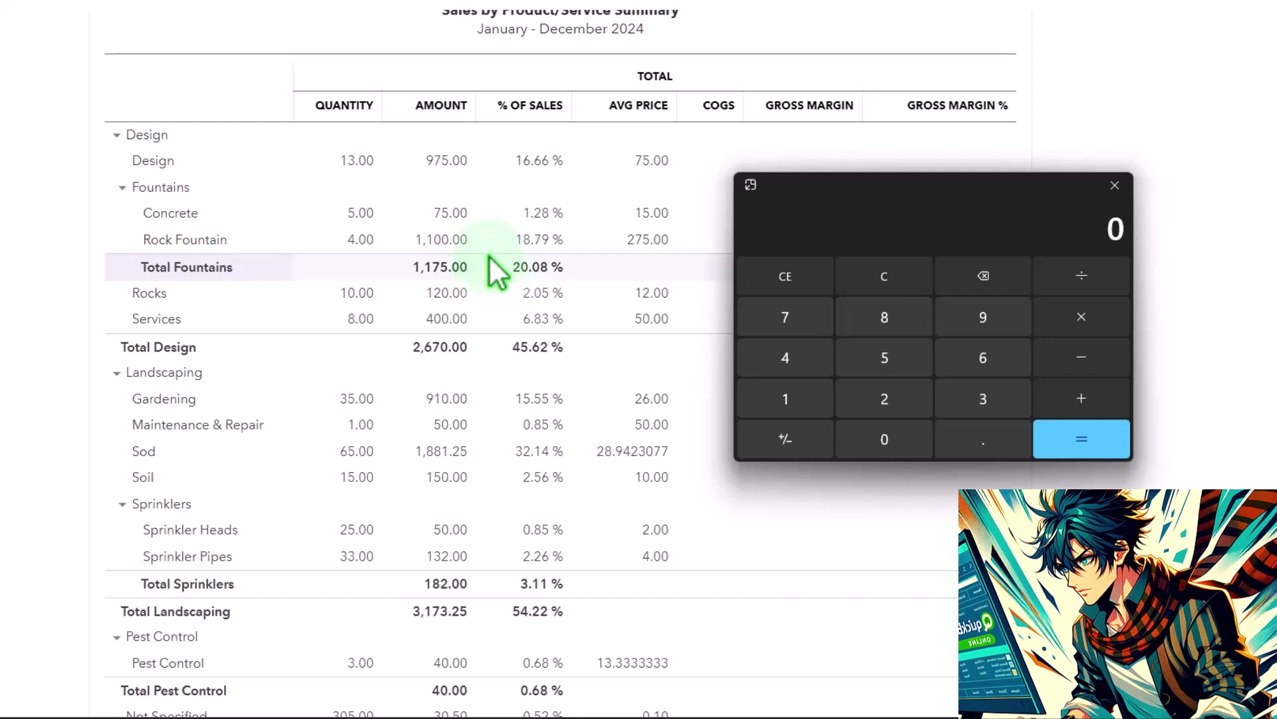
- Divide the Total Fountains amount, 1175, by the total sales of 5852.75, and move the calculator off the report
type("1175")
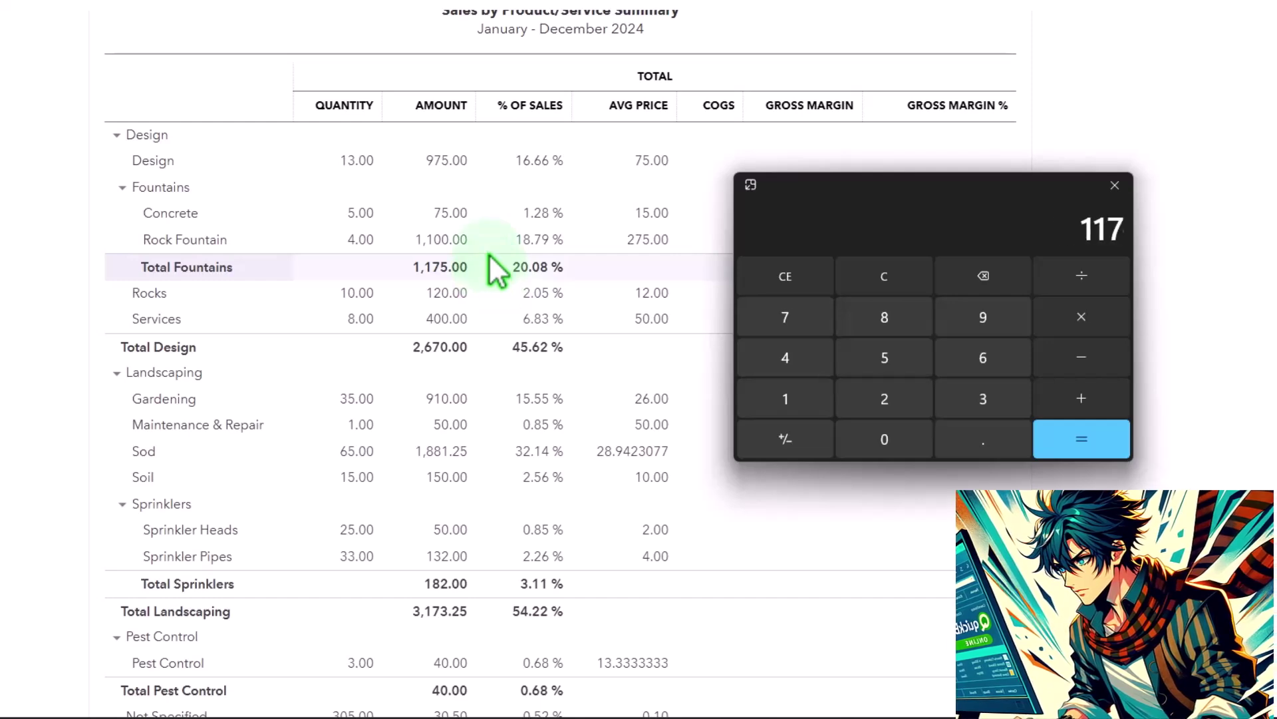
scroll(499, 271, "down", 3)
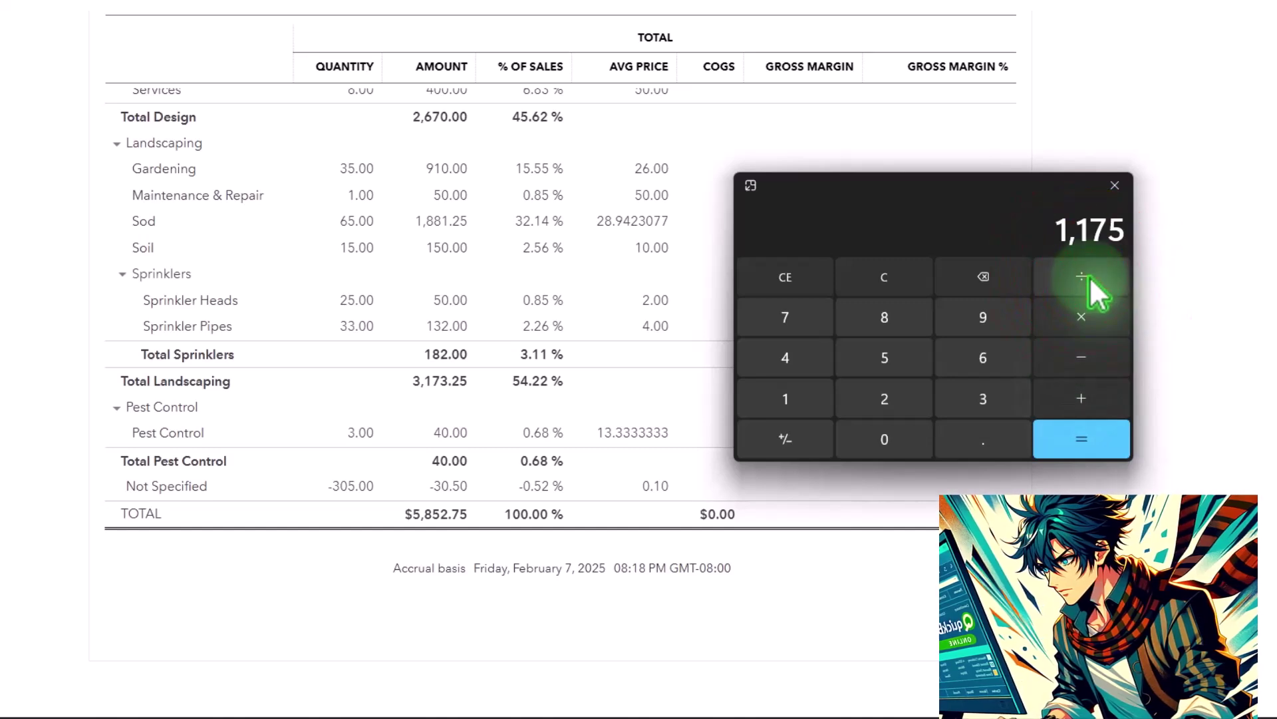
type("5852.7")
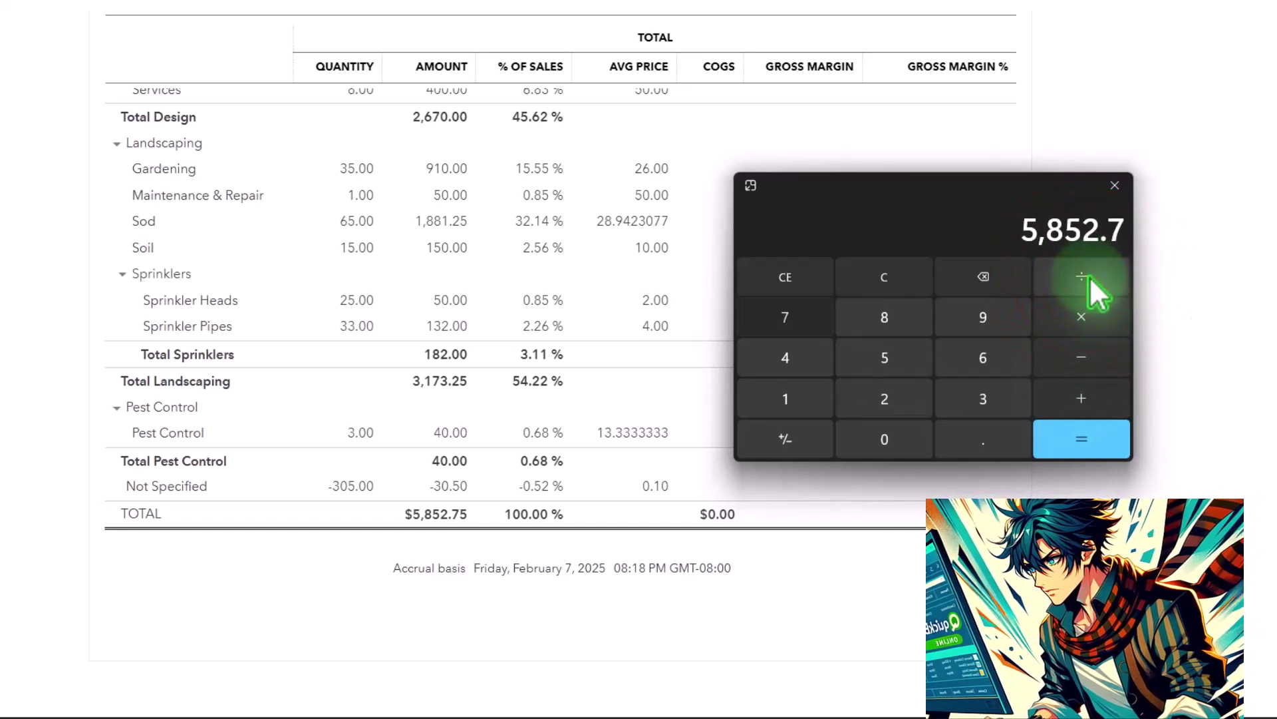
type("5")
key("Return")
scroll(672, 342, "up", 5)
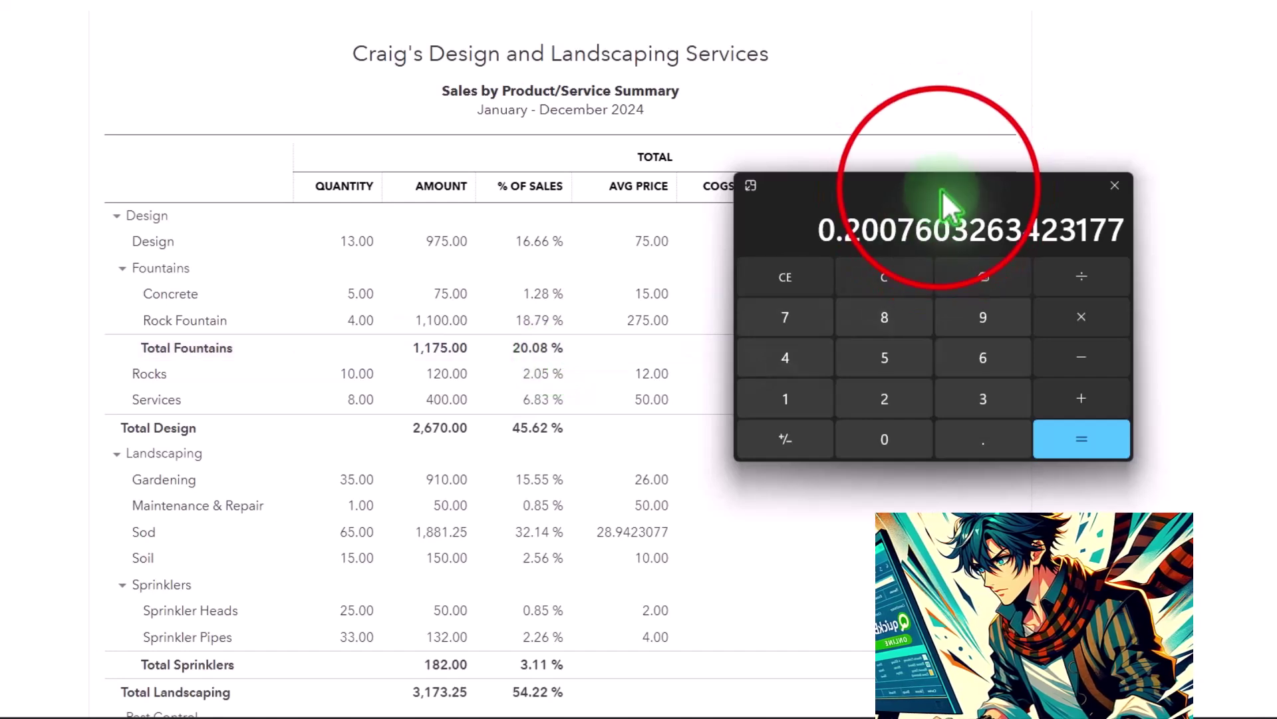
left_click_drag(941, 190, 1276, 252)
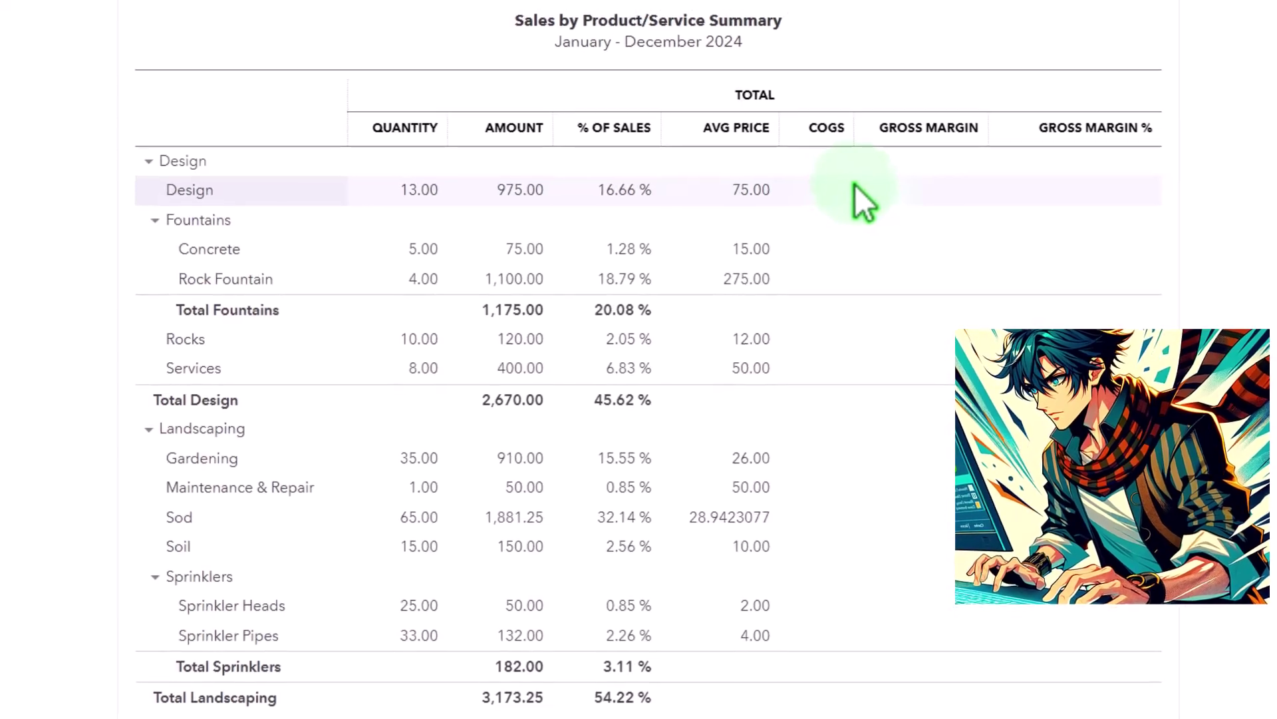
- Review the rest of the summary, switch to the Sales by Product/Service Detail report, and hide its navigation menu
scroll(792, 226, "down", 5)
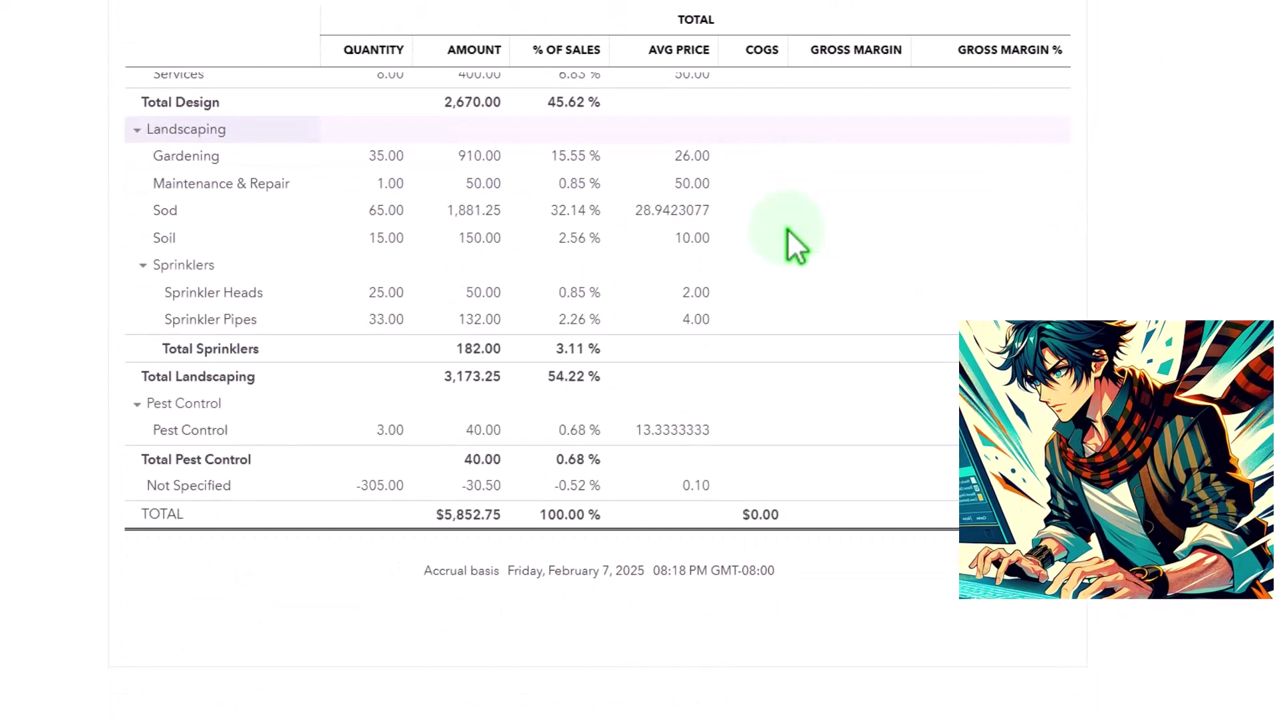
scroll(788, 229, "up", 6)
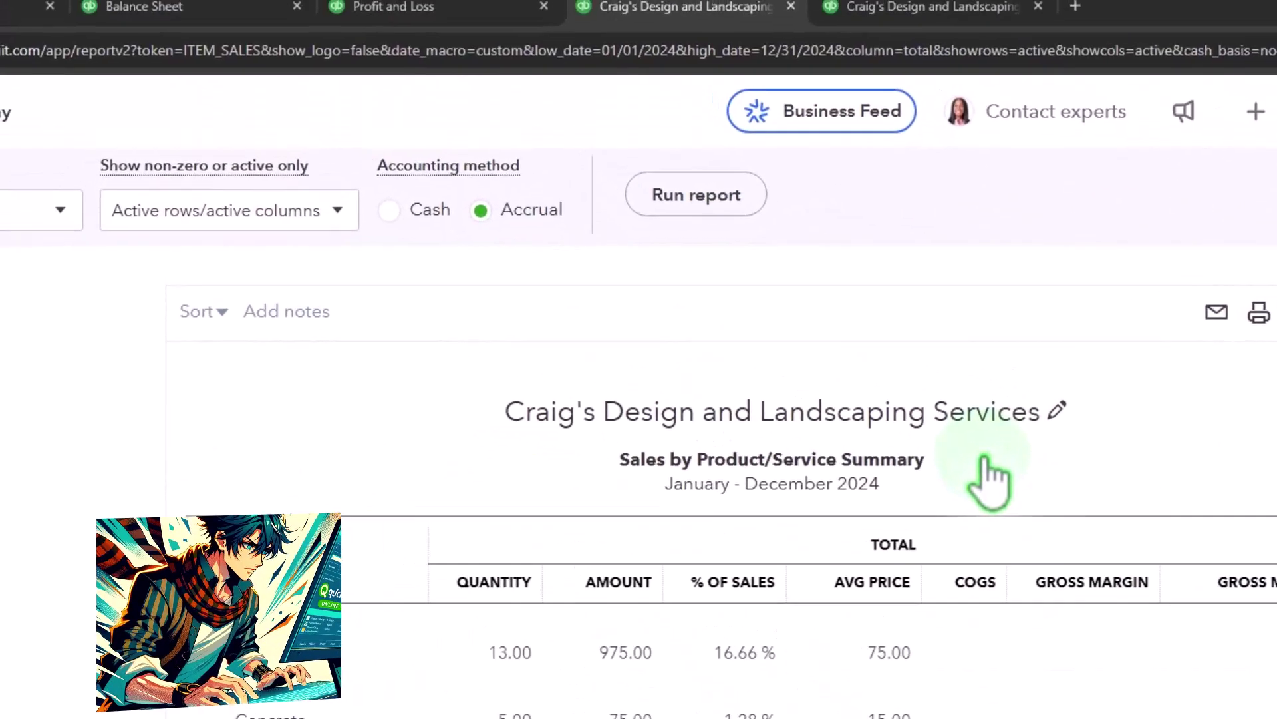
left_click(928, 7)
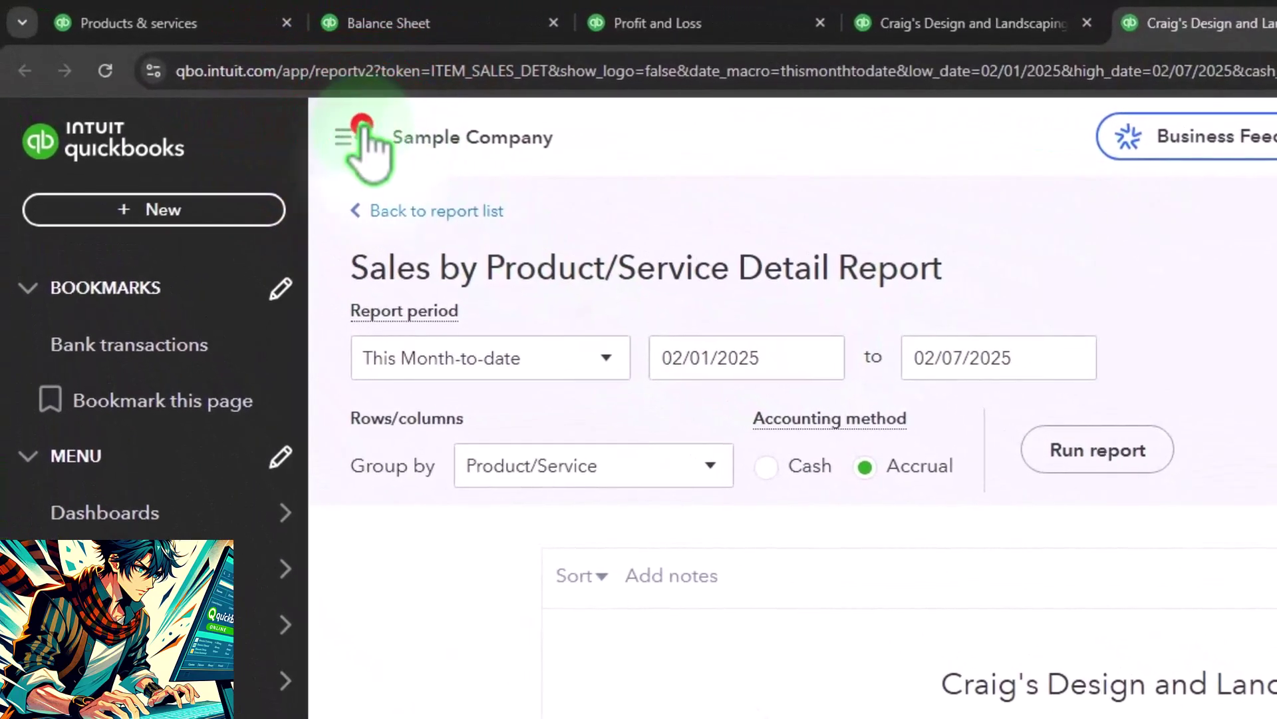
left_click(363, 138)
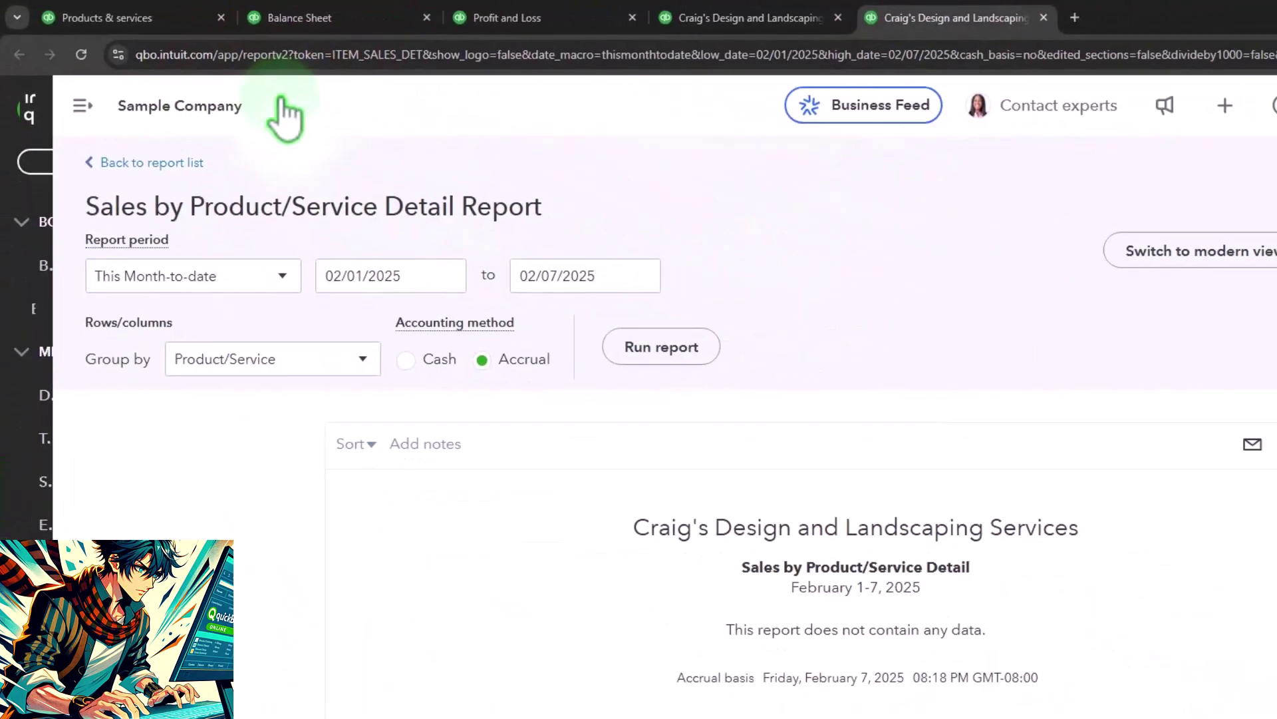
- Run the Sales by Product/Service Detail report for 01/01/2024 to 12/31/2024
left_click(773, 359)
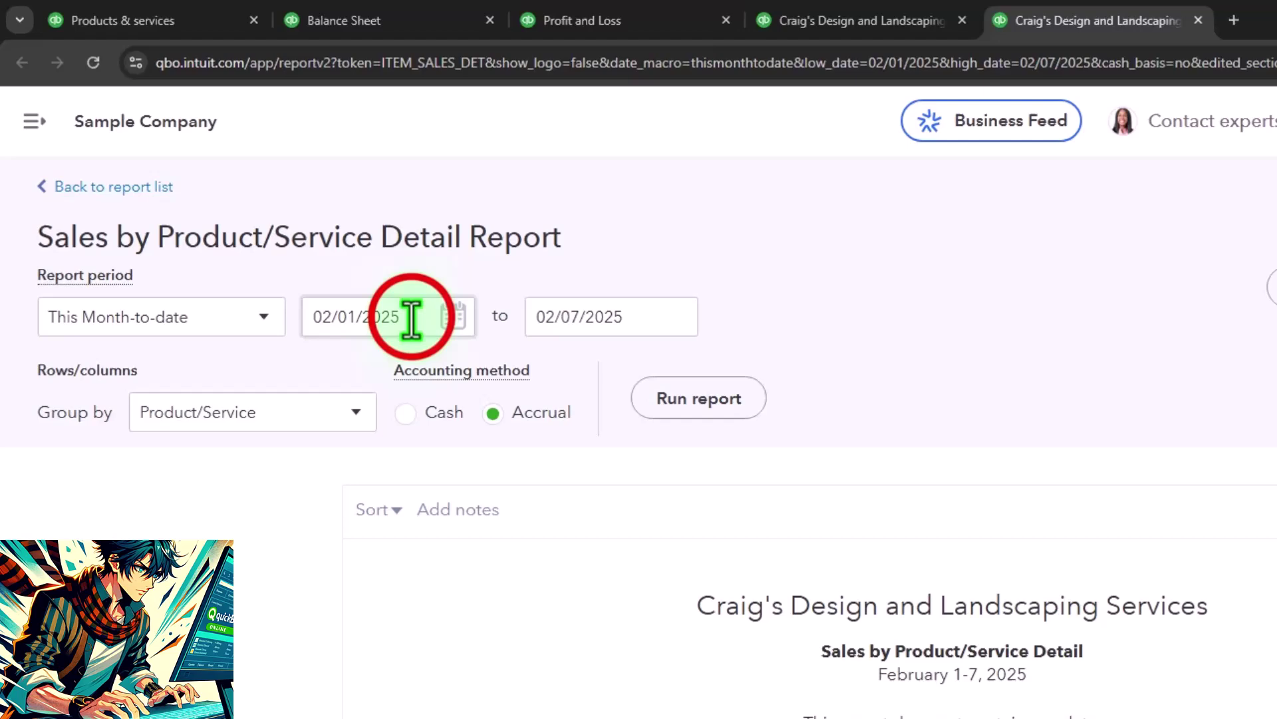
triple_click(411, 318)
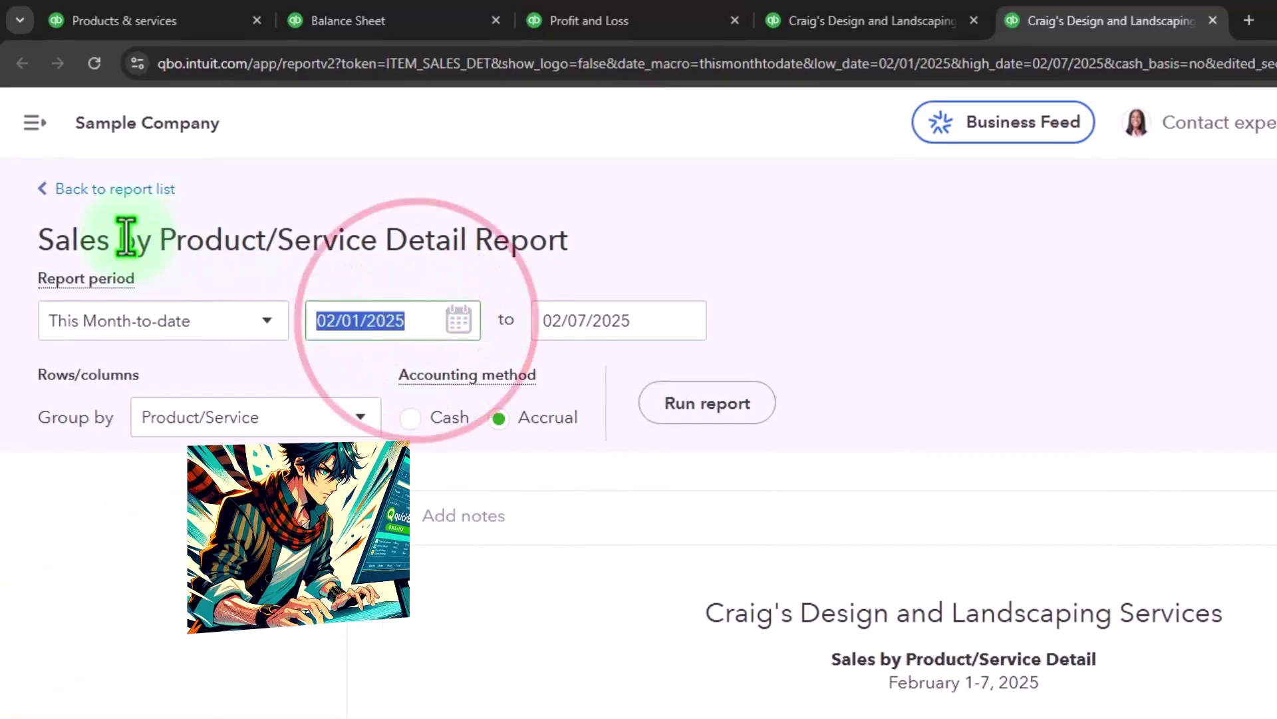
type("010")
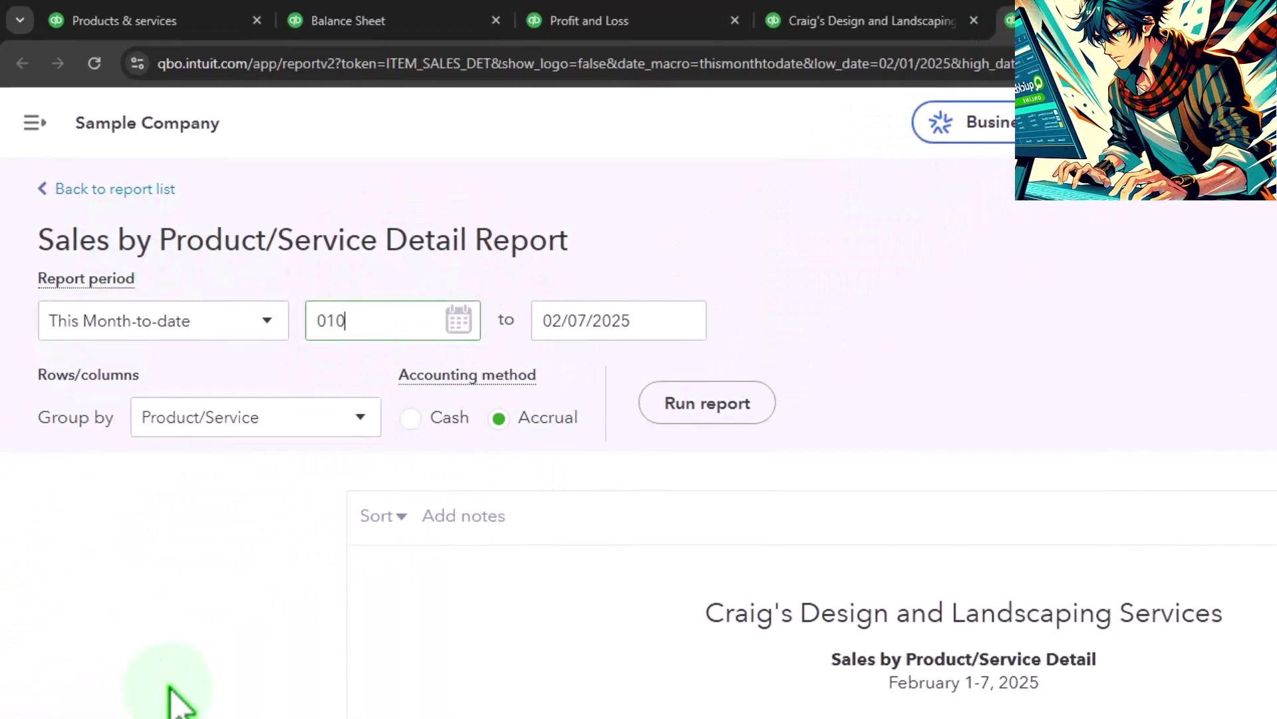
type("1/01/2024")
key("Tab")
type("12")
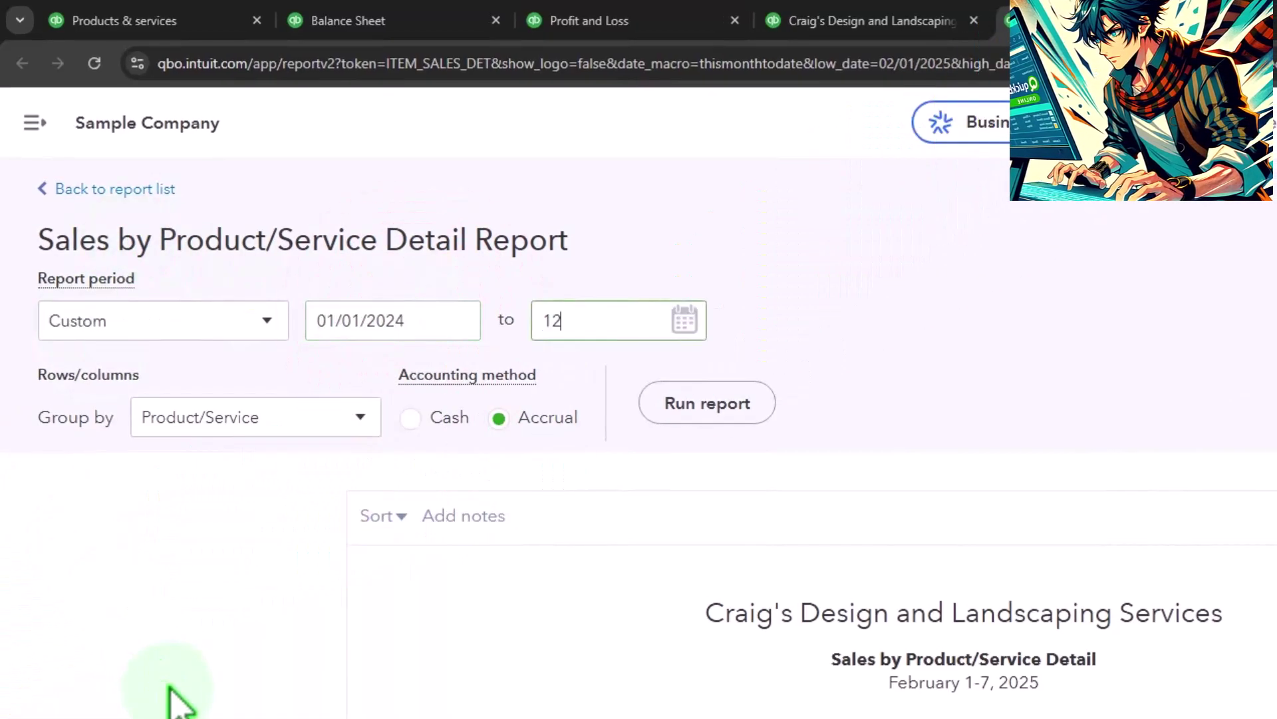
key("Tab")
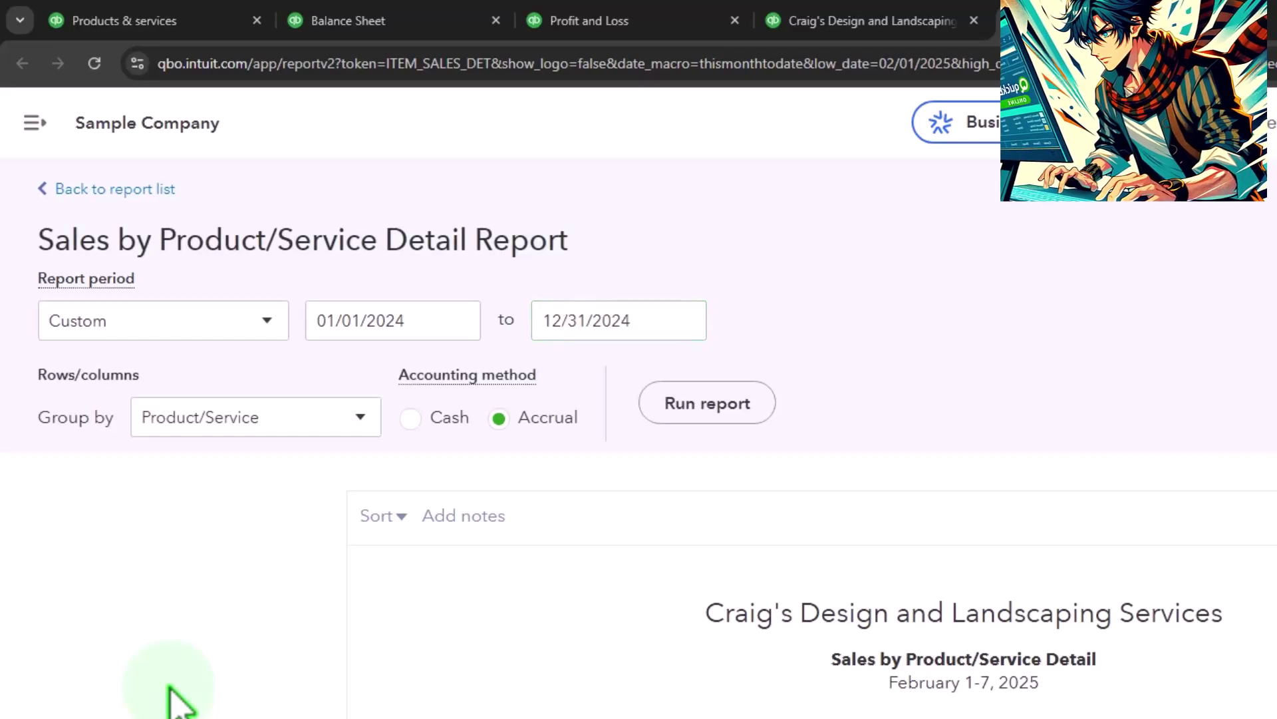
left_click(707, 403)
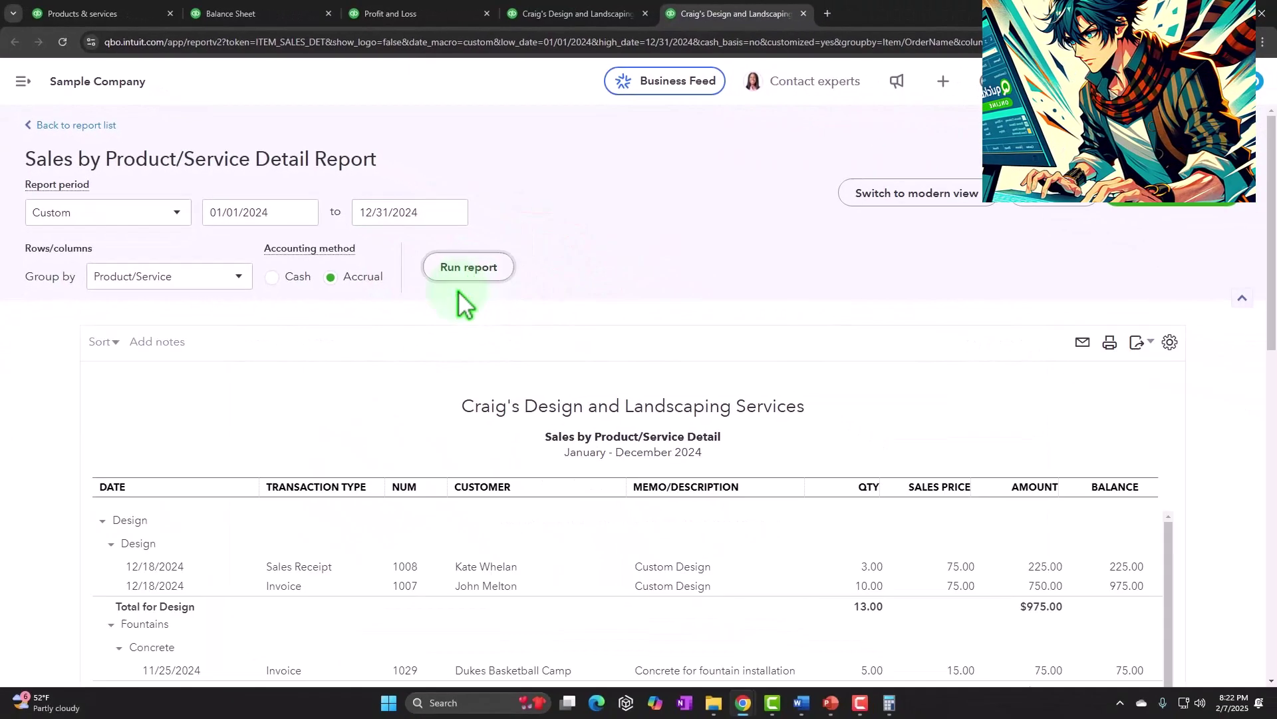
- Examine the 2024 transactions listed under each product and service in the detail report
scroll(391, 333, "down", 3)
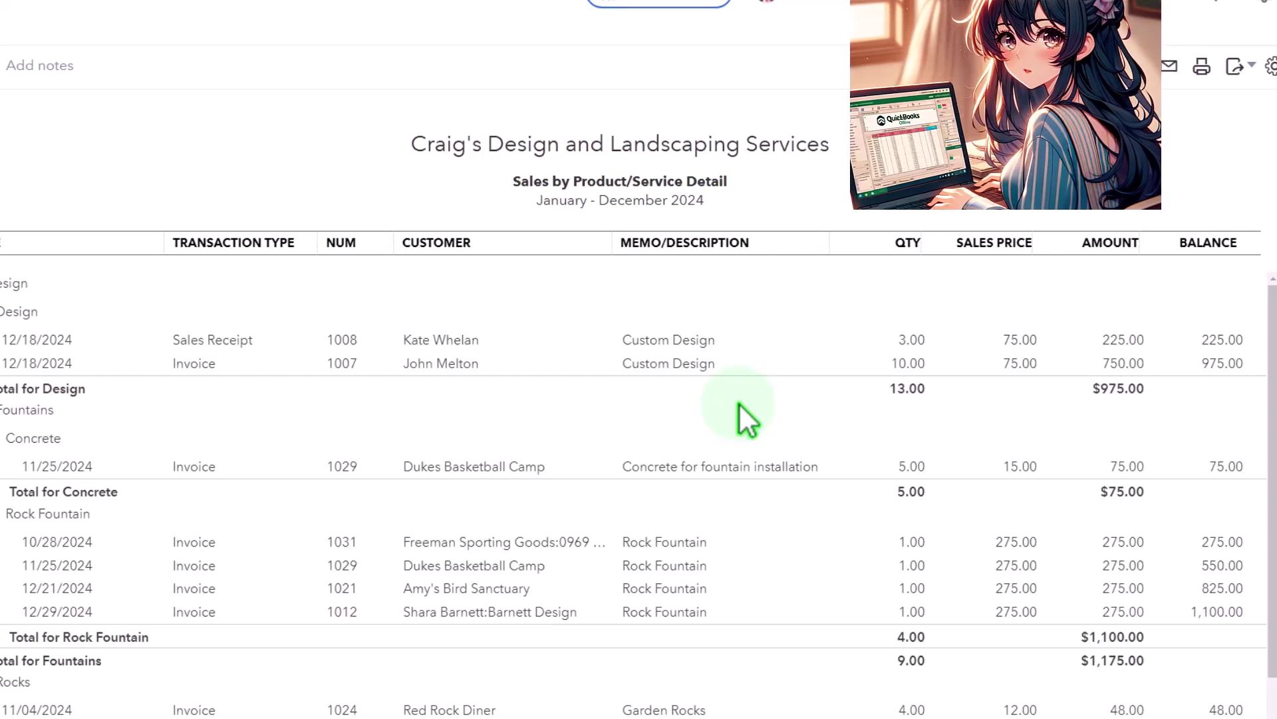
scroll(738, 402, "down", 4)
scroll(764, 405, "down", 8)
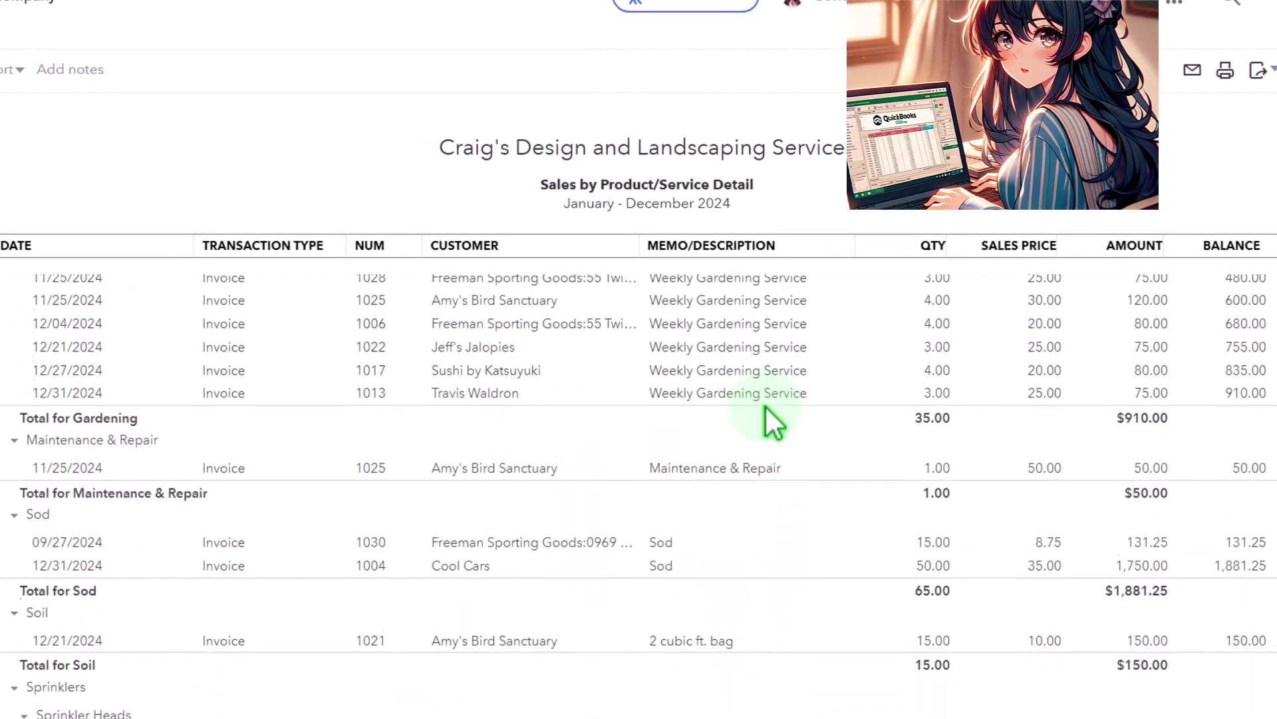
scroll(812, 453, "down", 9)
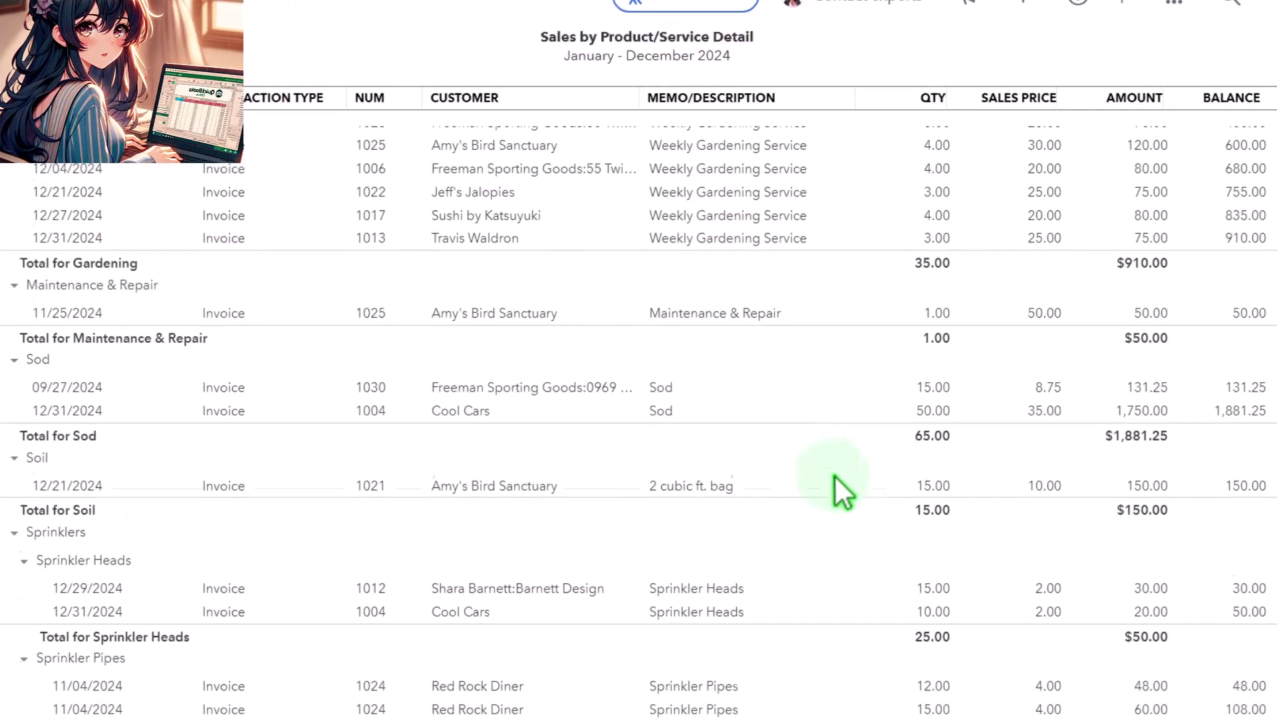
scroll(872, 506, "up", 1)
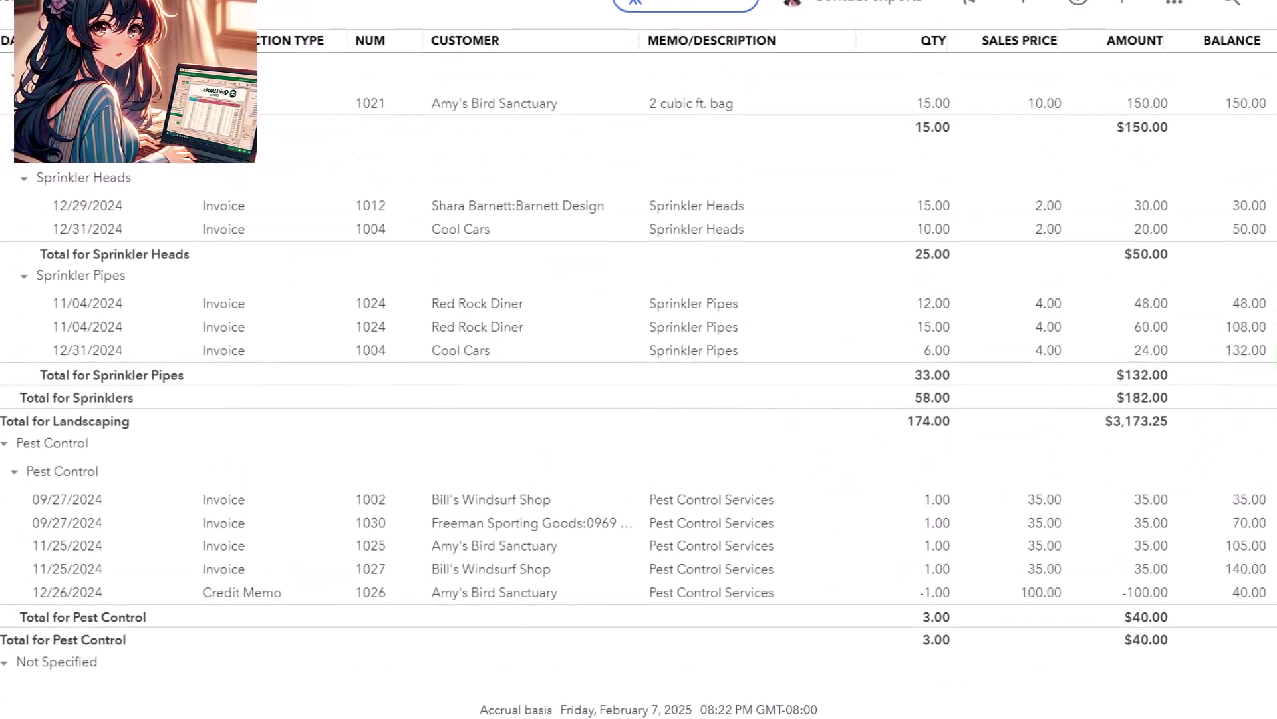
scroll(1203, 400, "down", 3)
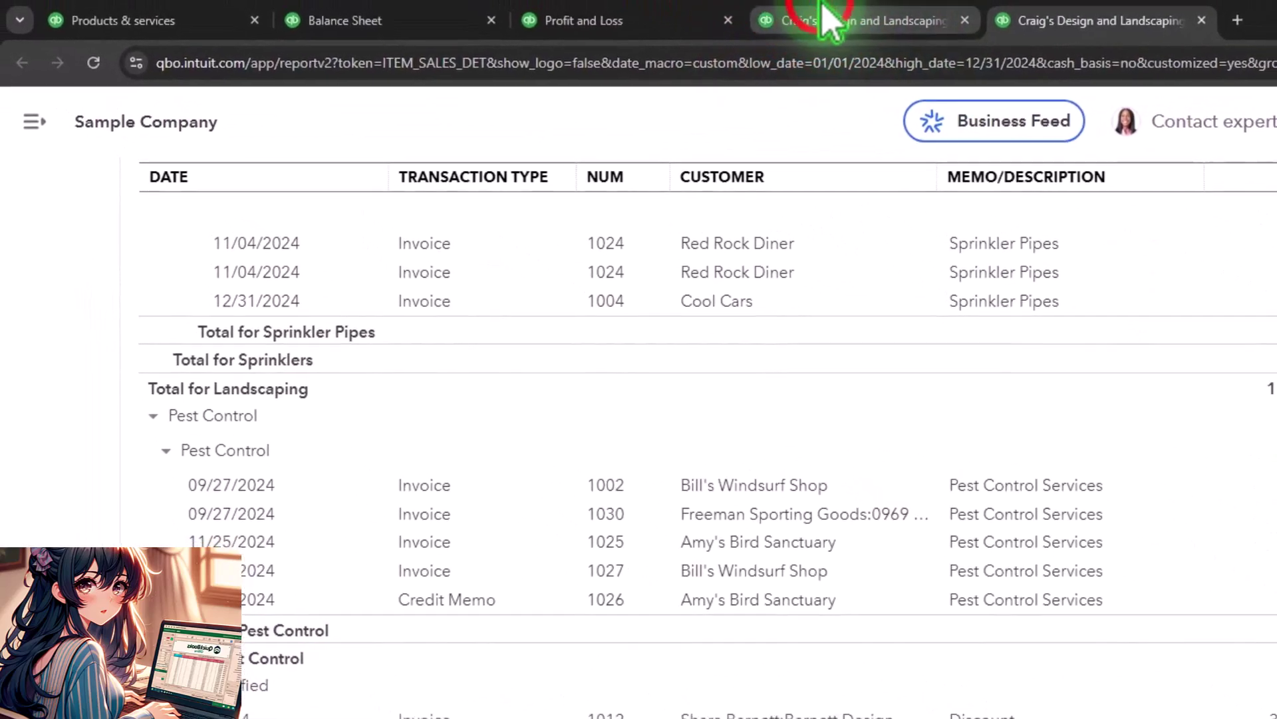
- Check the total sales amount in the Sales by Product/Service Summary and return to the Profit and Loss report
left_click(823, 13)
scroll(865, 506, "down", 5)
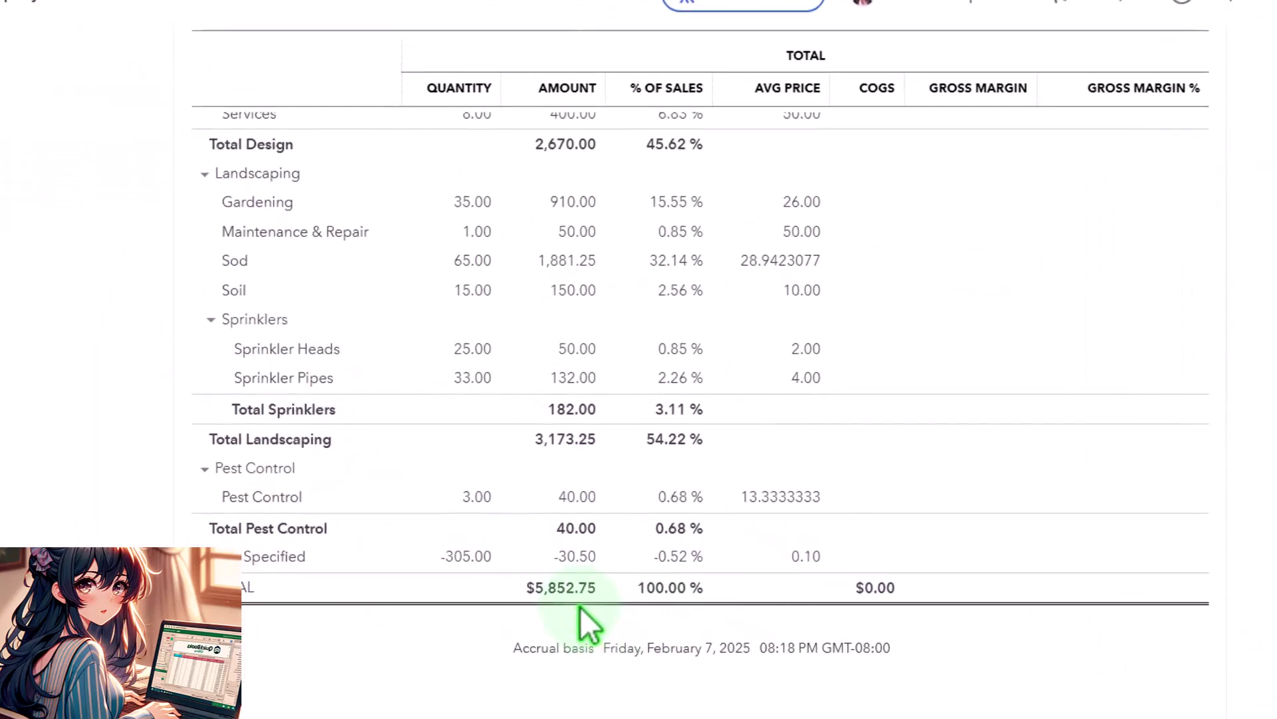
left_click(707, 23)
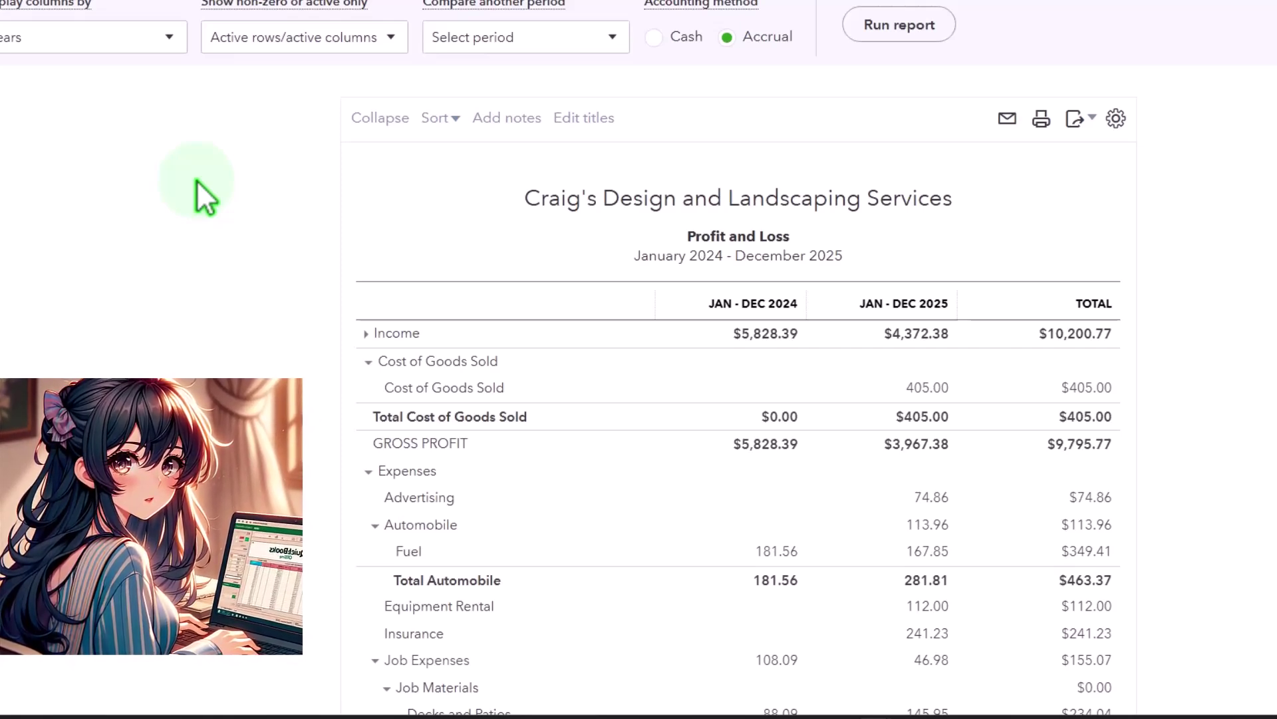
left_click(192, 179)
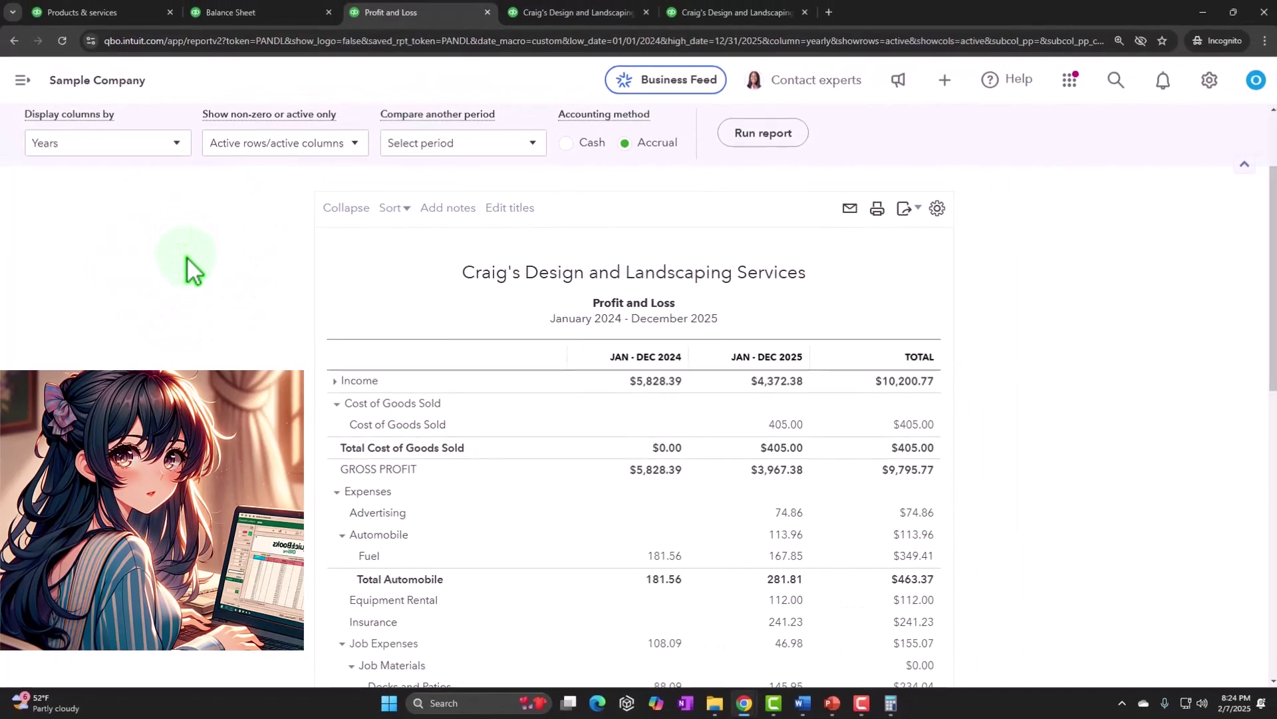